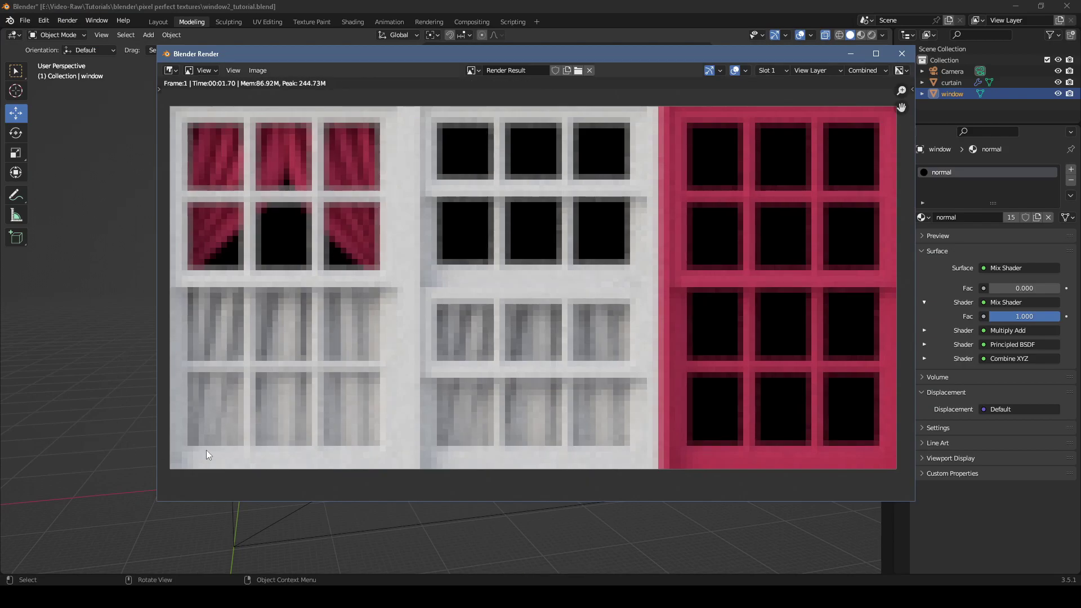
Set the Film pixel filter width to 0.5 px and render the window scene.
left_click(901, 53)
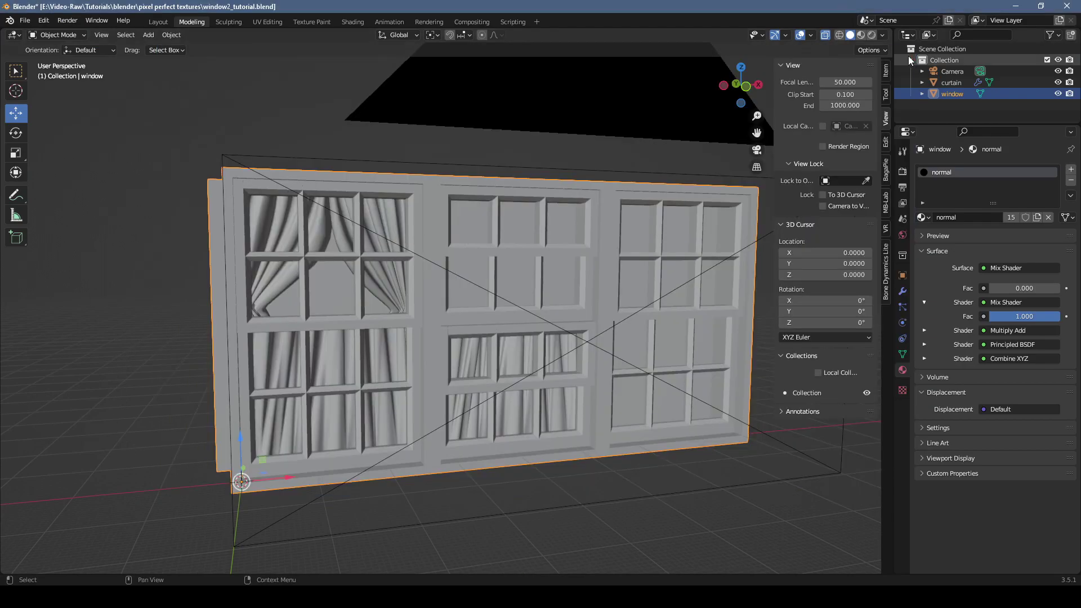
left_click(902, 172)
scroll(1002, 337, "down", 12)
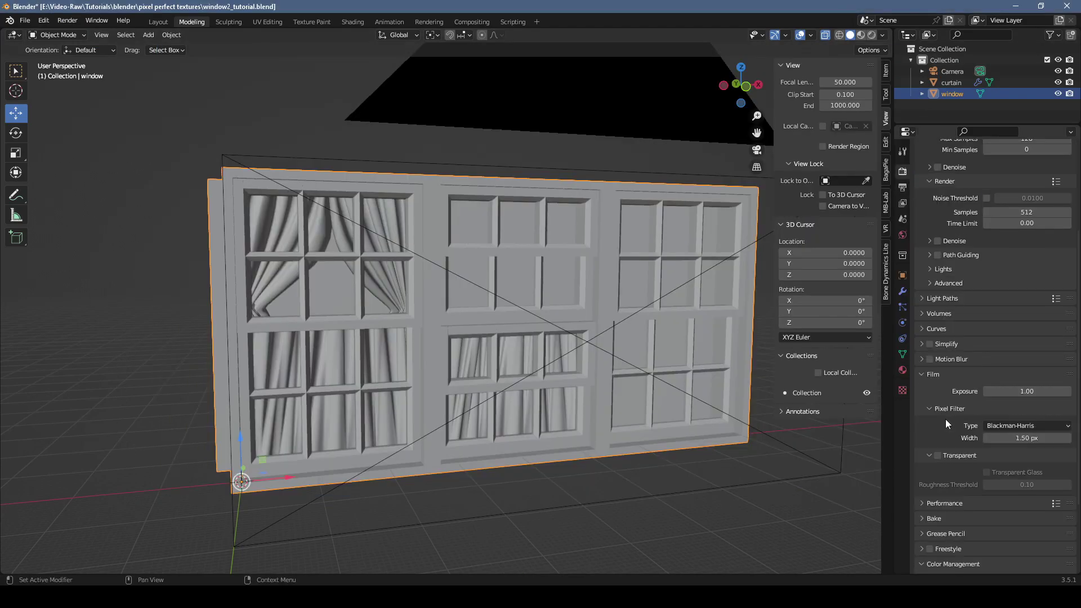
double_click(1033, 348)
type("0.5")
key("Return")
key("F12")
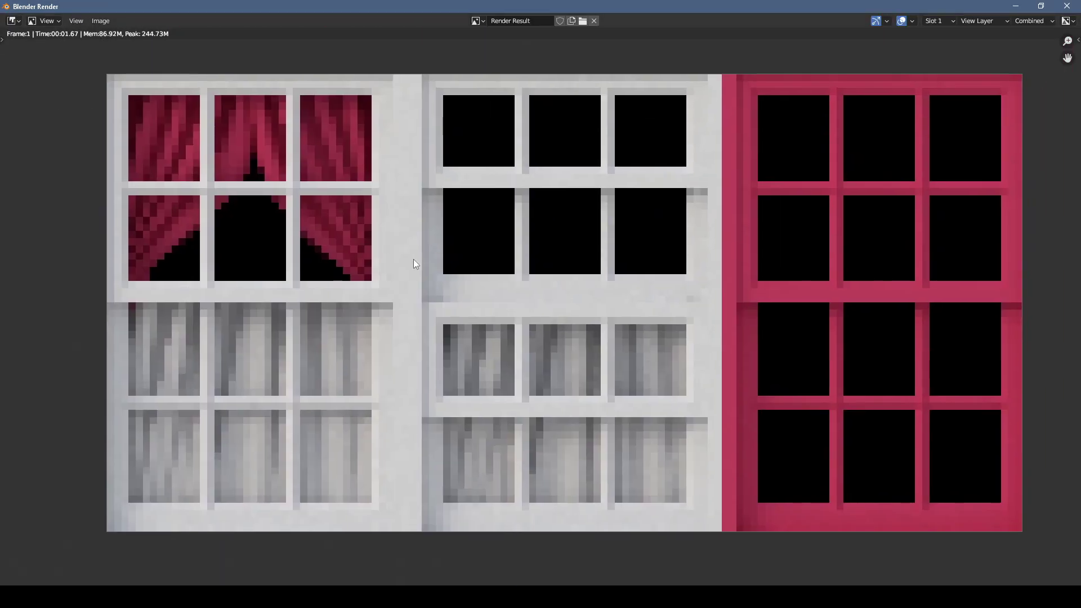
Set the pixel filter width to 5 px and render the window scene again.
type("5")
key("Return")
key("F12")
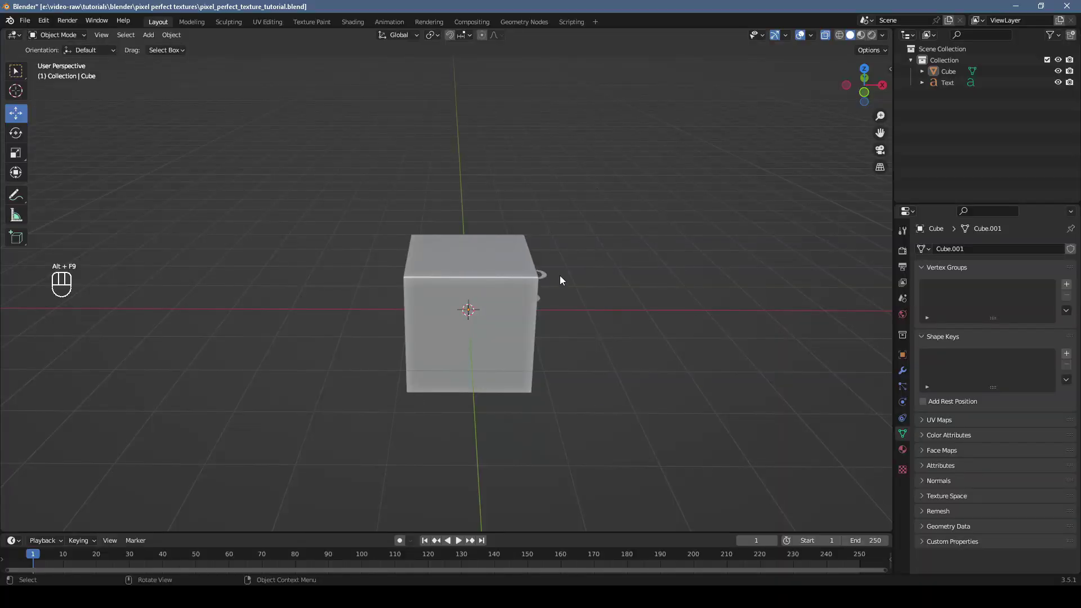
Delete the default cube and the text object from the scene.
left_click(541, 276)
left_click(514, 319, "shift")
key("Delete")
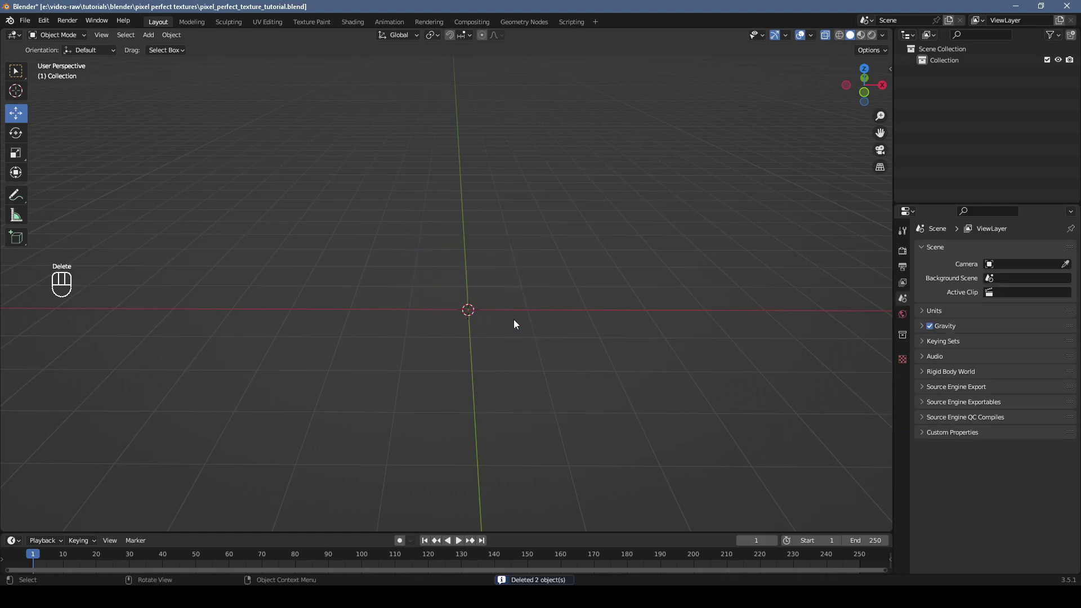
Add a new cube mesh at the origin with a size of 64 m.
key("shift+a")
mouse_move(361, 171)
left_click(468, 174)
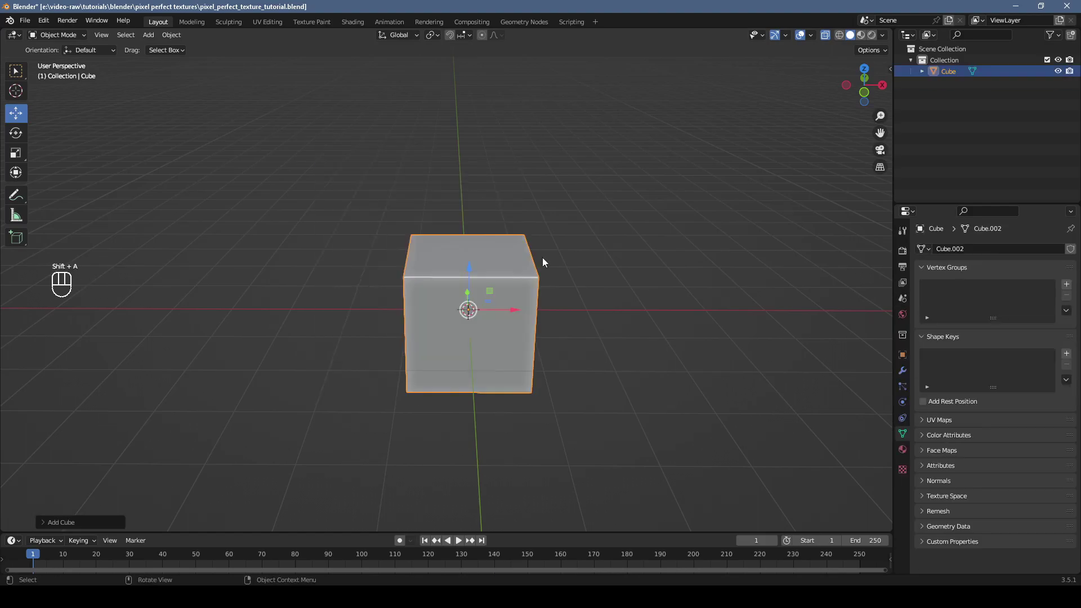
left_click(97, 523)
left_click(176, 423)
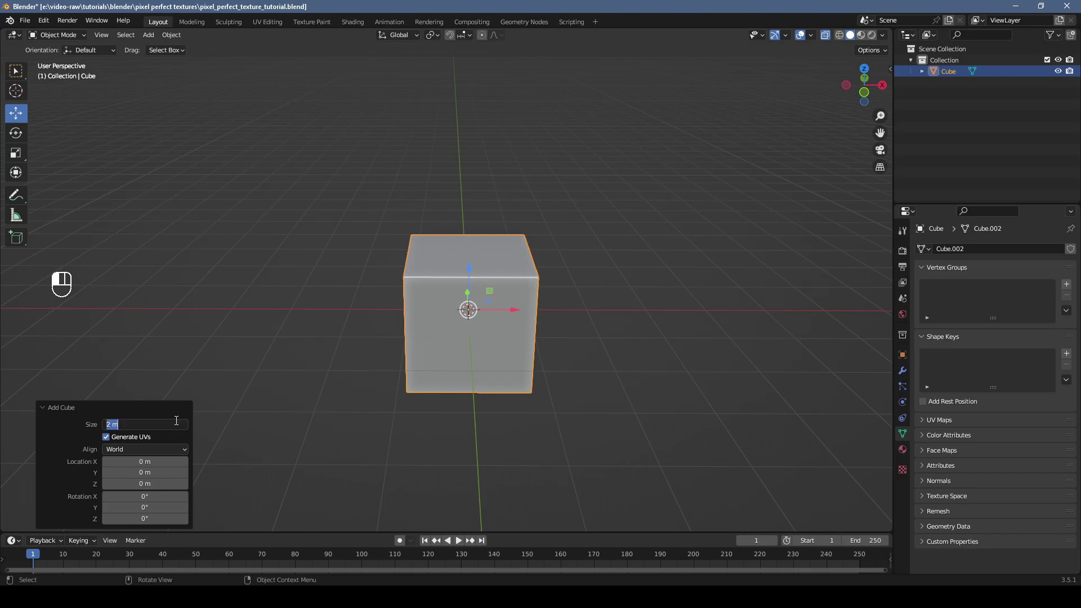
type("64")
key("Return")
scroll(486, 417, "down", 6)
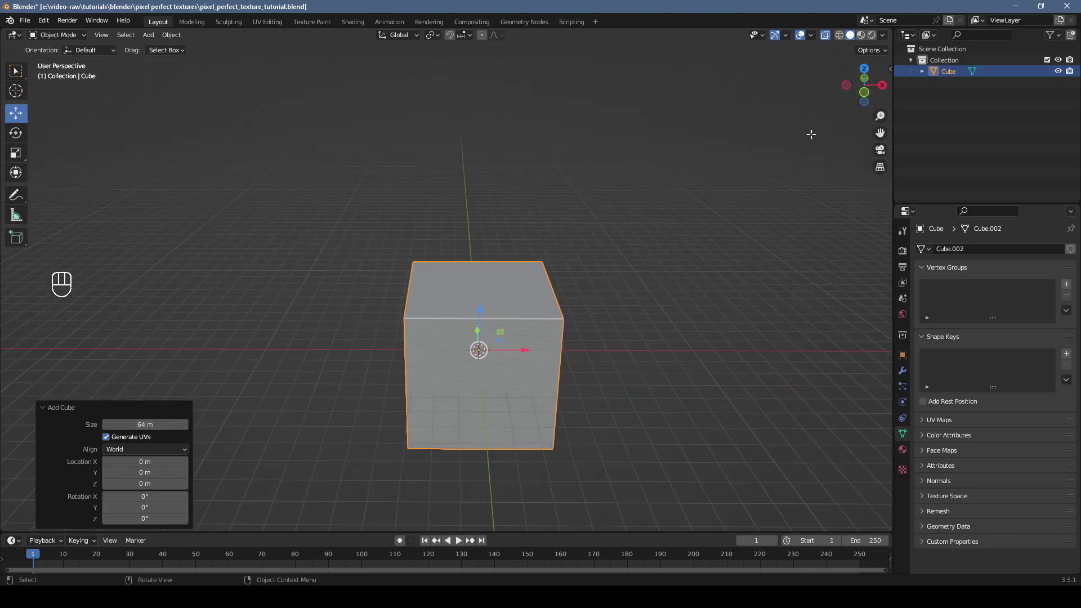
Scale the cube's mesh to 0.5 along X in Edit Mode.
key("Tab")
key("s")
key("x")
key("period")
key("5")
key("Return")
Inset the cube's front face by 2 m, then inset the resulting inner face by 1 m.
key("3")
key("i")
key("2")
left_click(640, 390)
key("i")
key("1")
key("Return")
Move the inner front face 1 m along Y and extrude it along Y into the cube.
key("g")
key("y")
key("1")
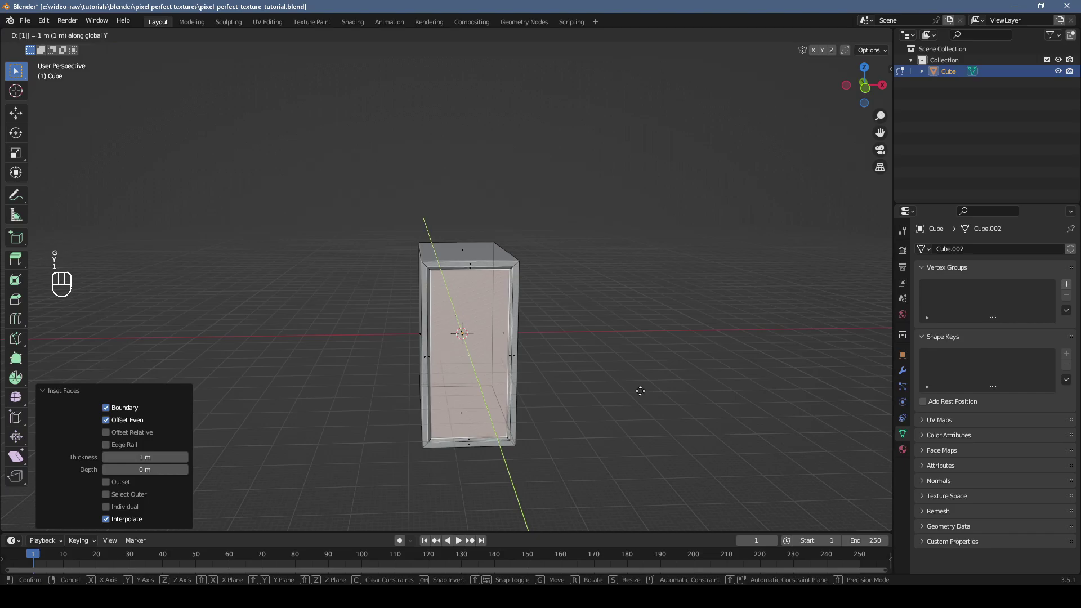
key("Return")
key("e")
key("y")
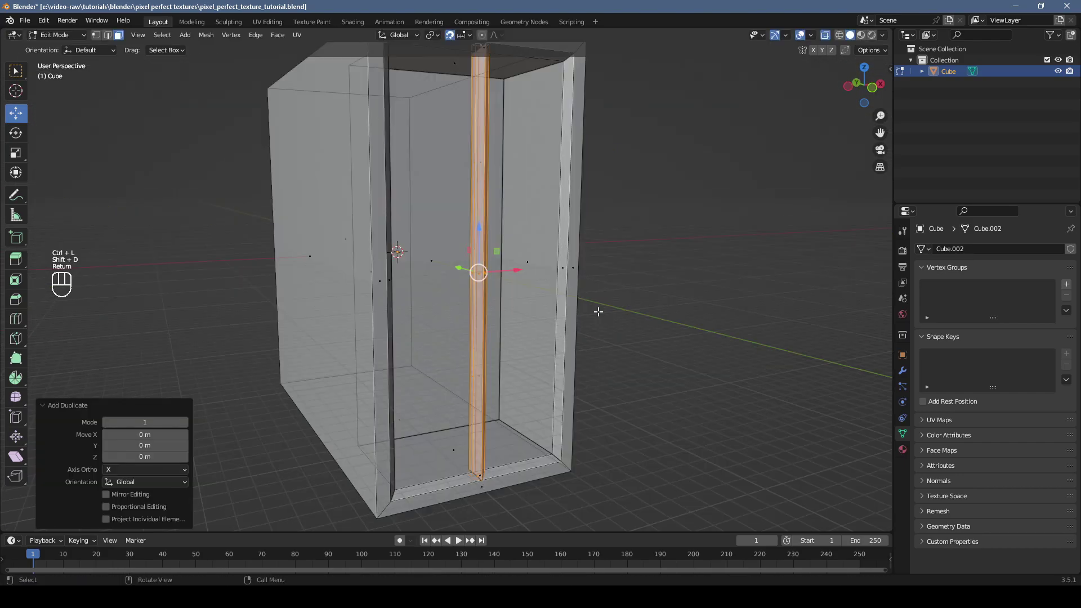
Rotate the duplicated vertical bar 90° about Y and fit its ends to the window frame's width as a crossbar.
type("ry90")
key("Return")
left_click(249, 288)
left_click_drag(298, 286, 425, 276)
left_click(639, 263)
left_click_drag(678, 263, 597, 270)
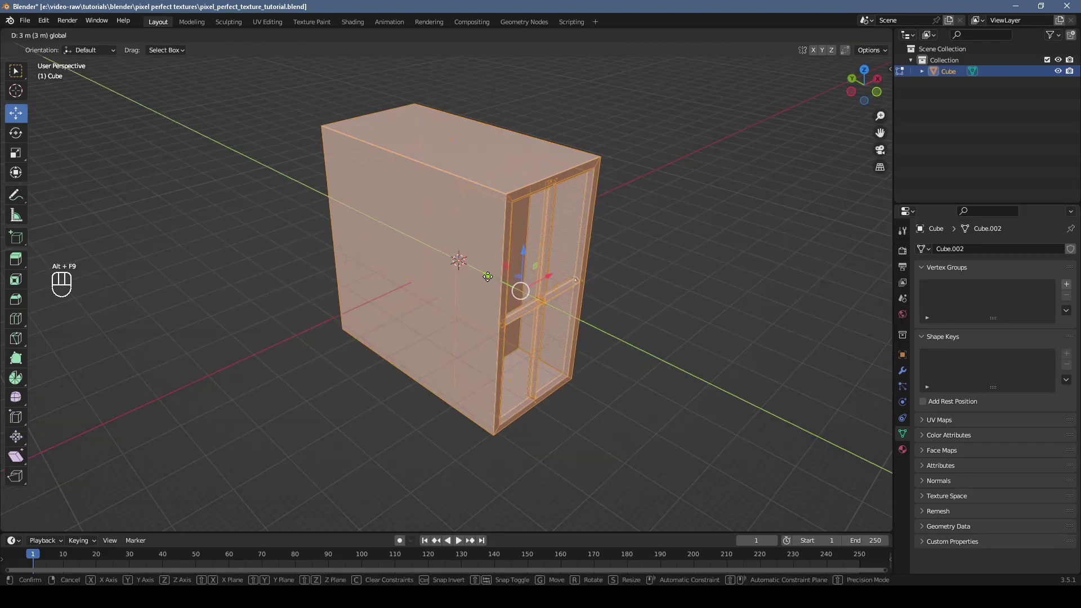
Move the whole window mesh back along Y so its front lies at the origin, and return to Object Mode.
left_click_drag(514, 290, 408, 238)
middle_click_drag(425, 287, 606, 357)
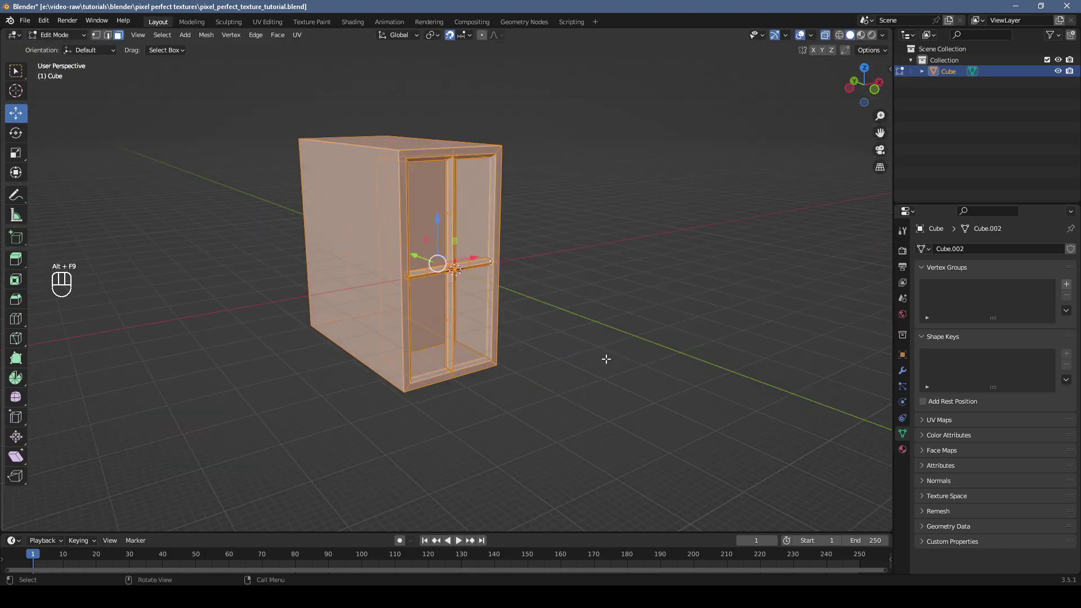
key("Tab")
Add a camera aligned to the front view, move it -9 m along Y and set its lens type to Orthographic.
key("KP_1")
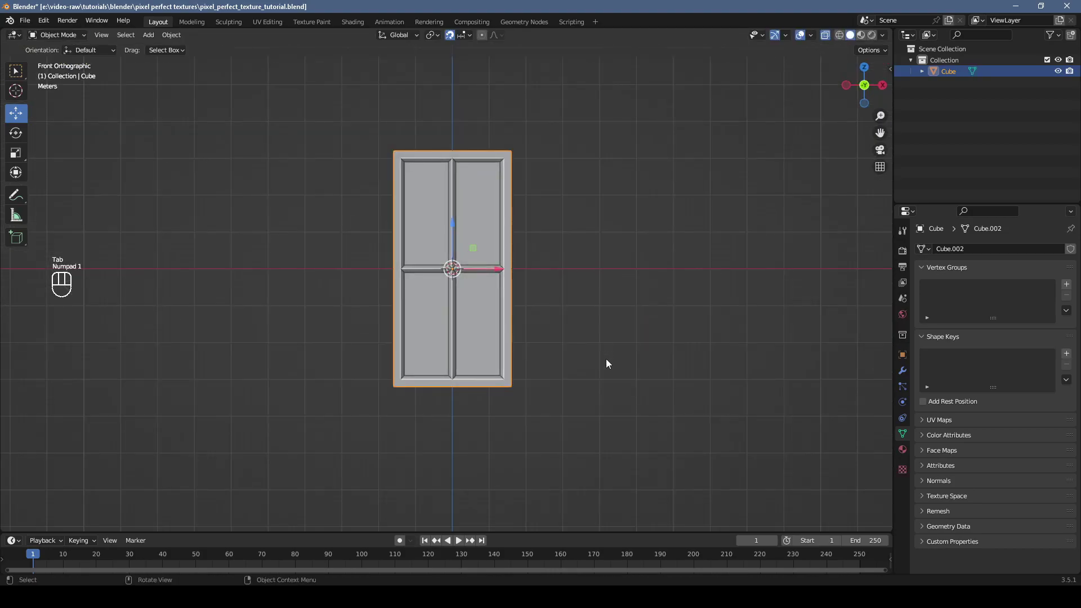
key("shift+a")
left_click(586, 511)
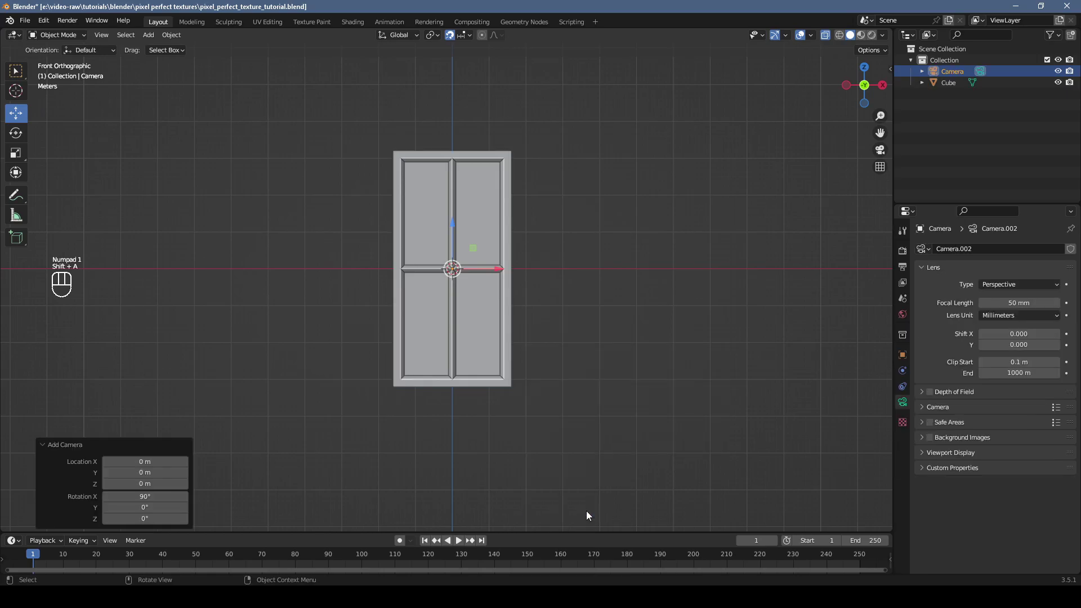
left_click_drag(406, 243, 450, 255)
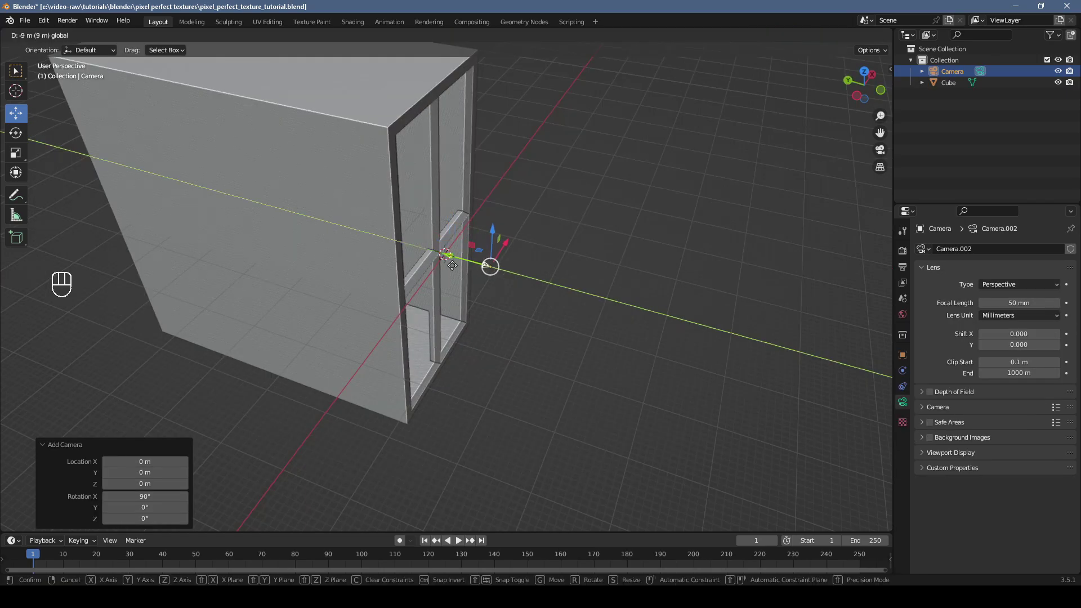
left_click(1009, 284)
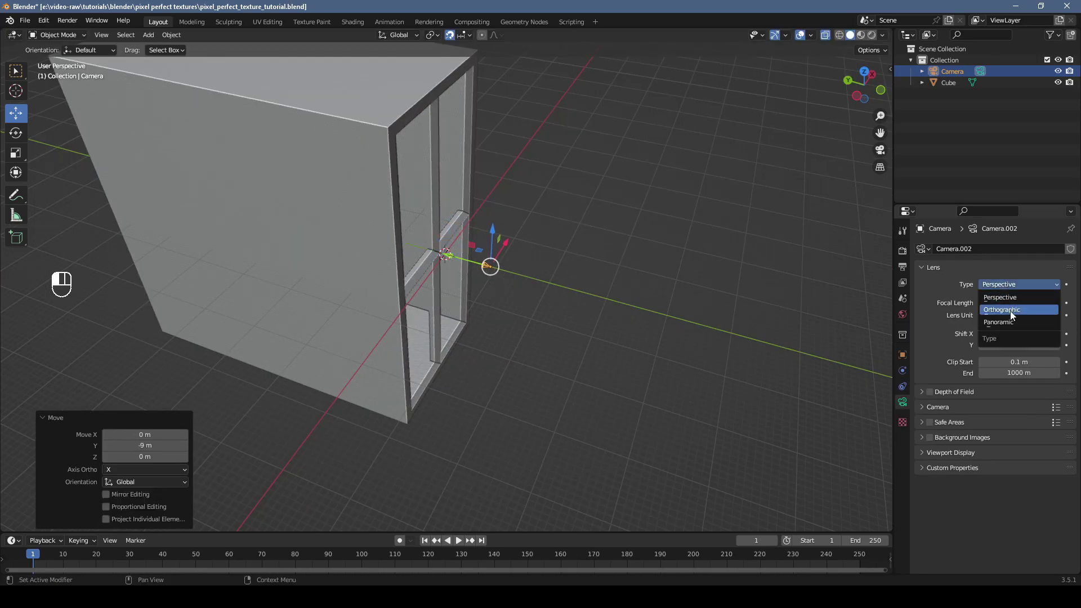
left_click(1009, 311)
Set the render resolution to 32 px wide and twice as tall.
left_click(900, 268)
double_click(1049, 265)
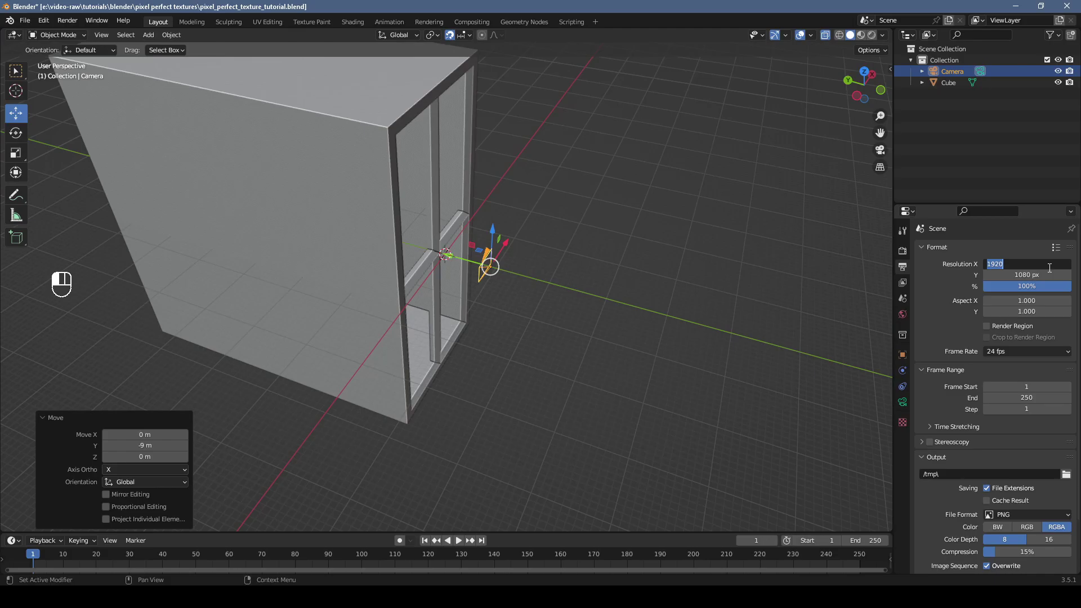
type("32")
key("Tab")
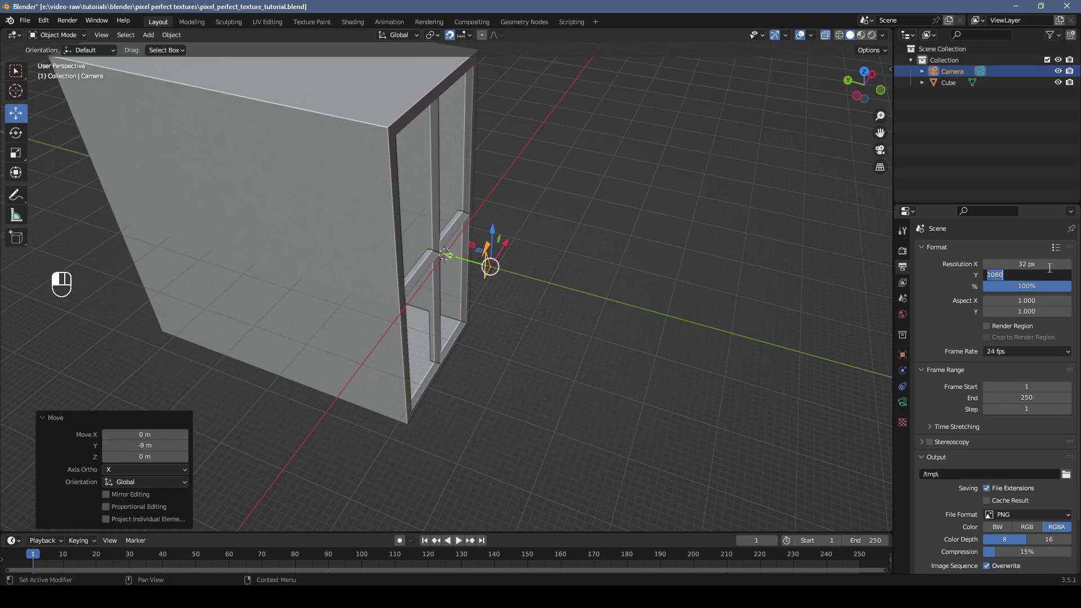
key("Return")
Set the camera's orthographic scale to 64 and check its framing of the window from the front.
left_click(902, 403)
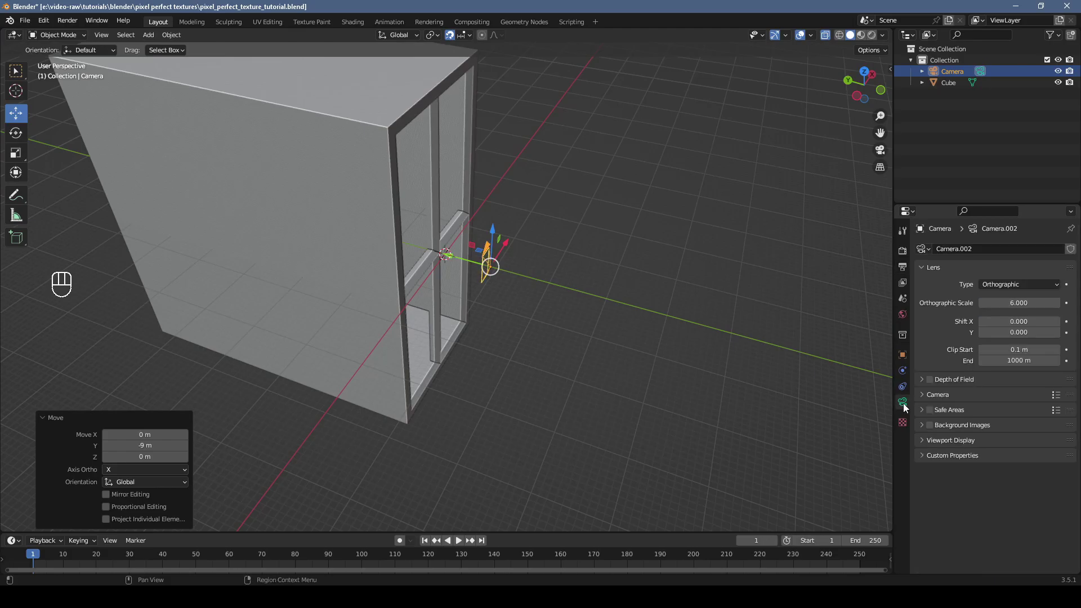
double_click(1038, 302)
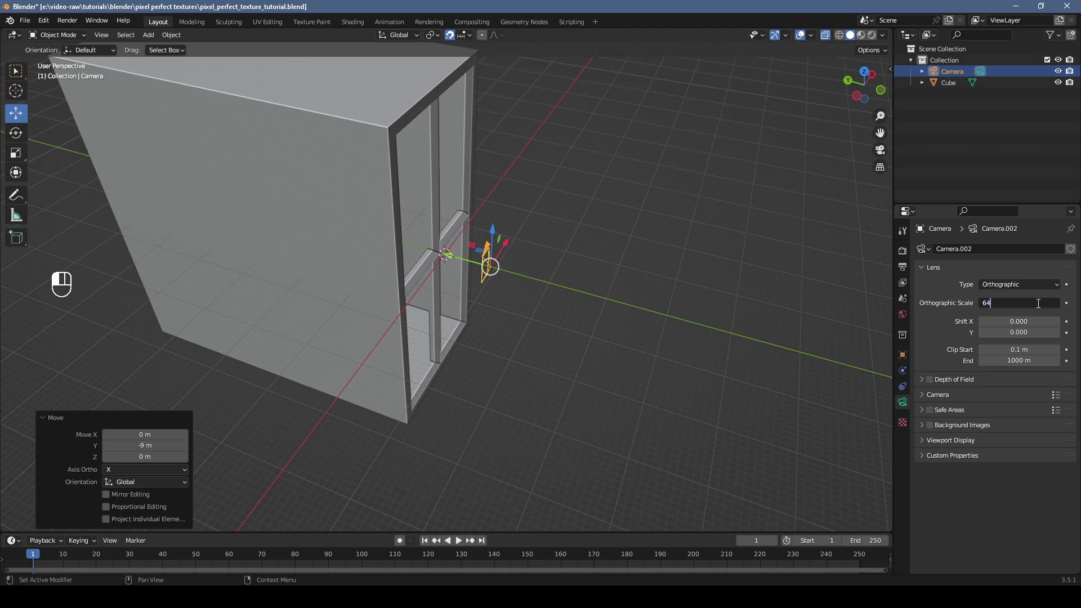
type("64")
key("Return")
middle_click_drag(721, 370, 586, 323)
key("KP_1")
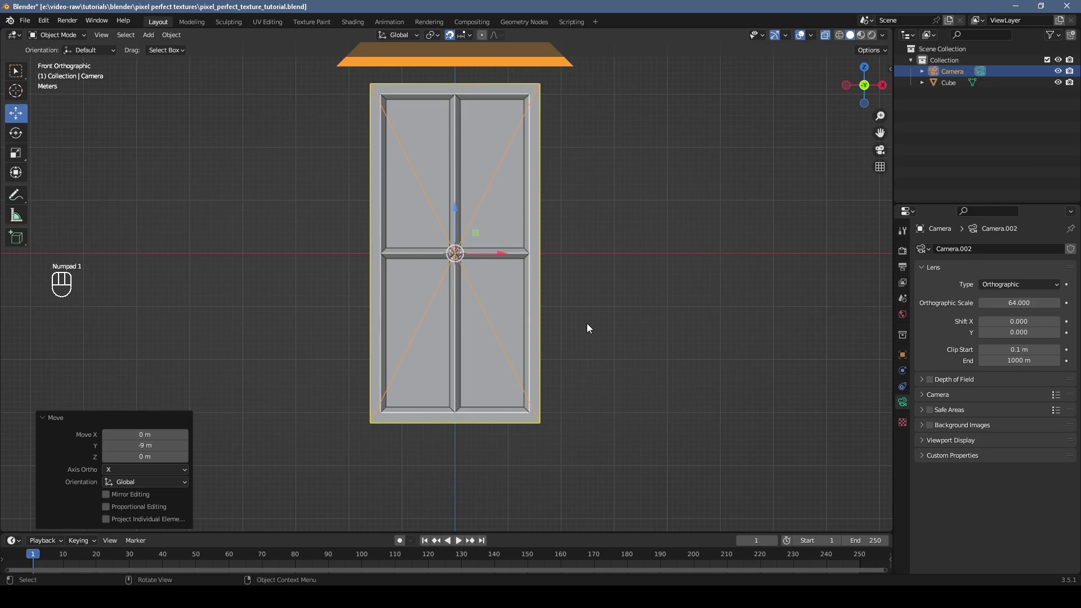
Assign an Environment Texture to the world background's color.
key("alt+F9")
left_click(902, 314)
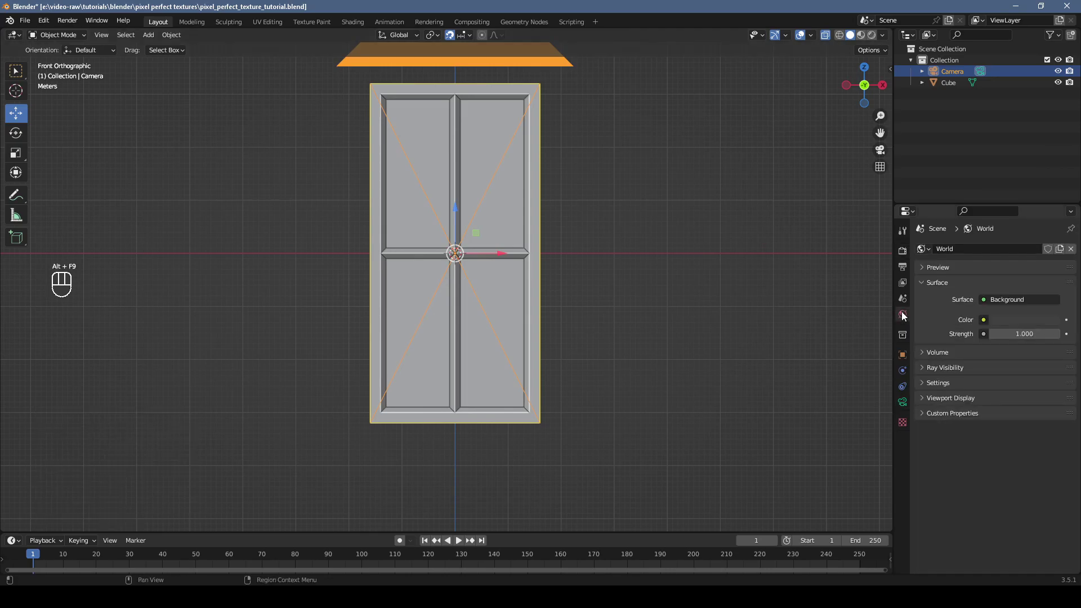
left_click(983, 320)
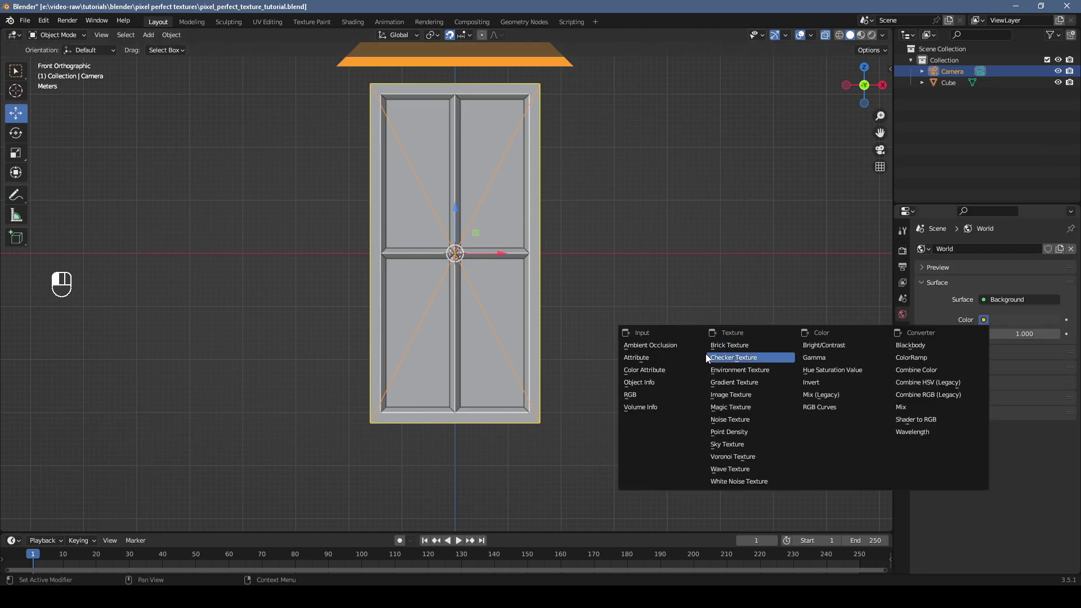
left_click(759, 371)
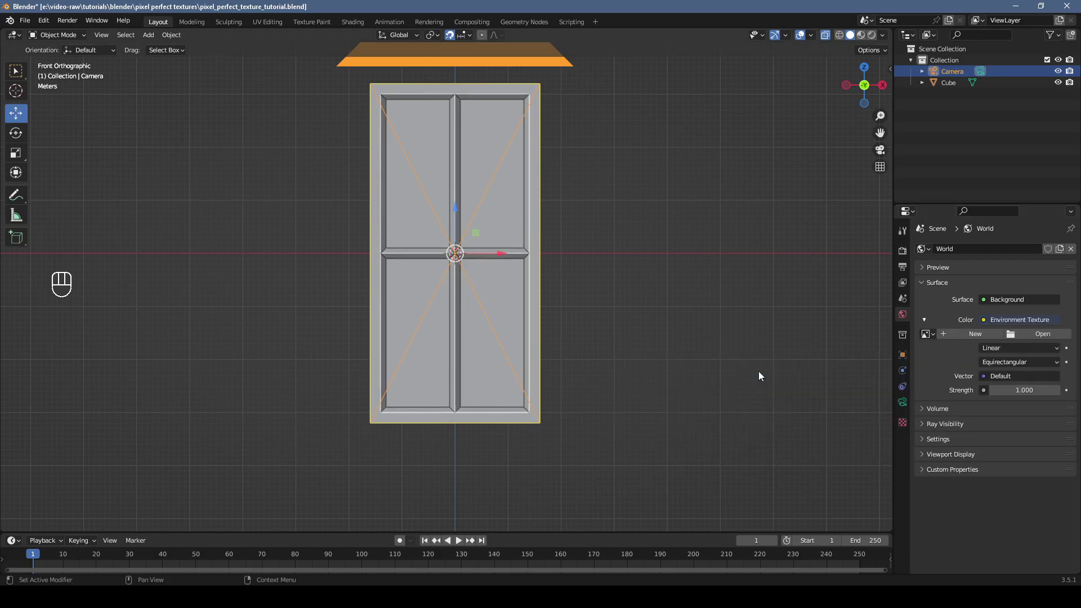
Load forest.exr from the Blender 3.5 program folder as the world's environment image.
left_click(1020, 336)
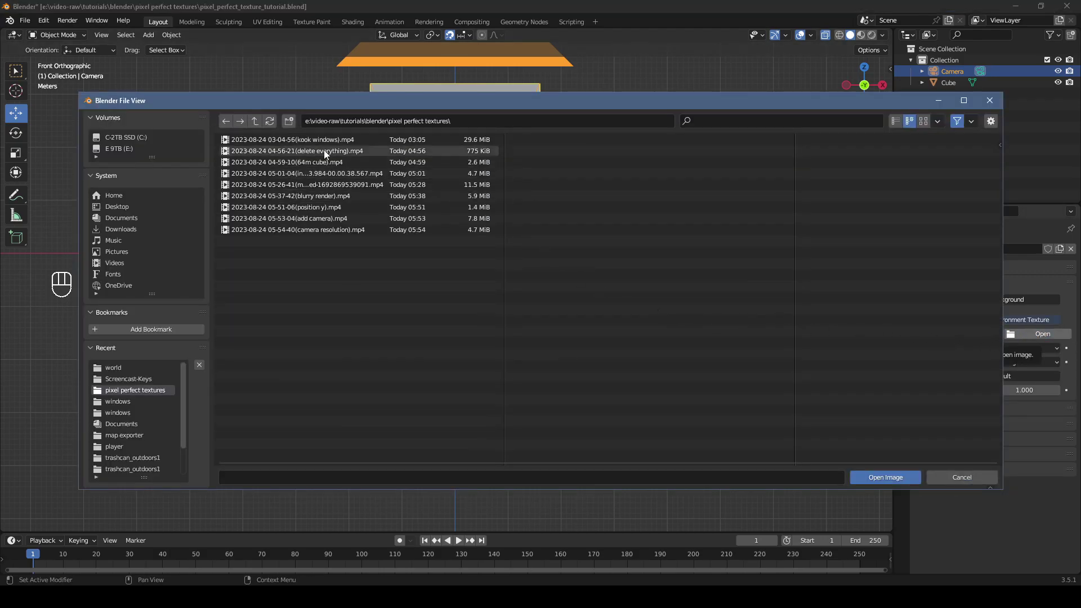
left_click(487, 123)
type("c:")
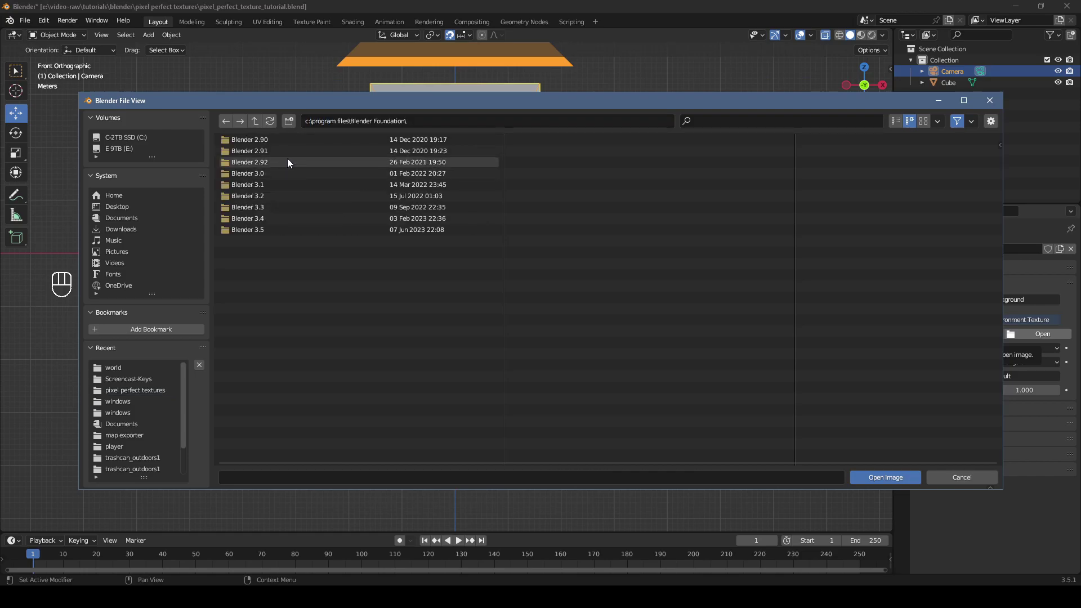
double_click(255, 228)
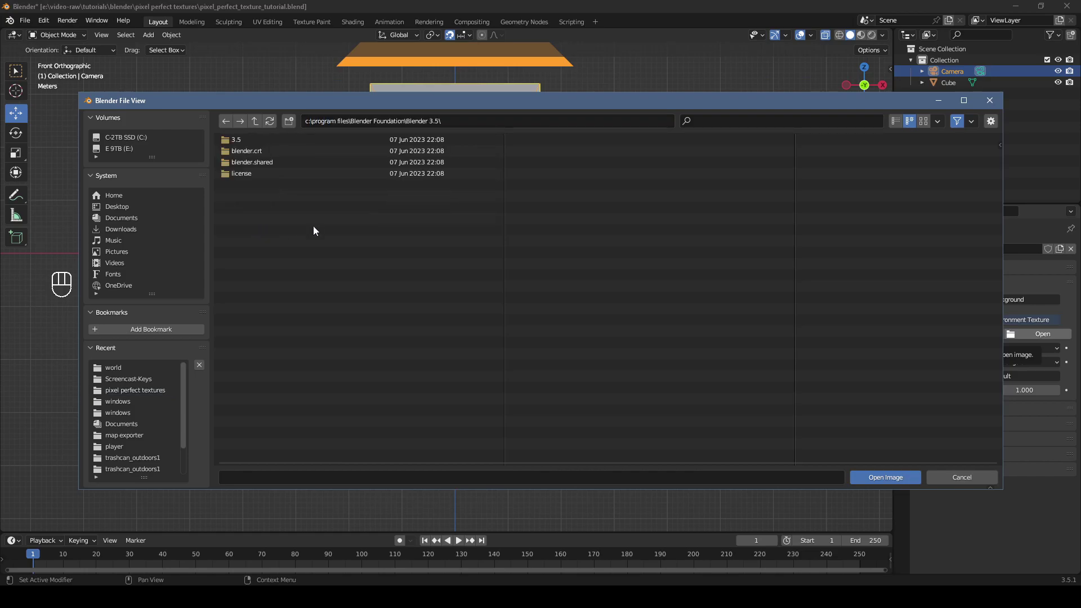
double_click(252, 141)
double_click(252, 142)
double_click(248, 196)
double_click(254, 163)
left_click(254, 163)
double_click(254, 163)
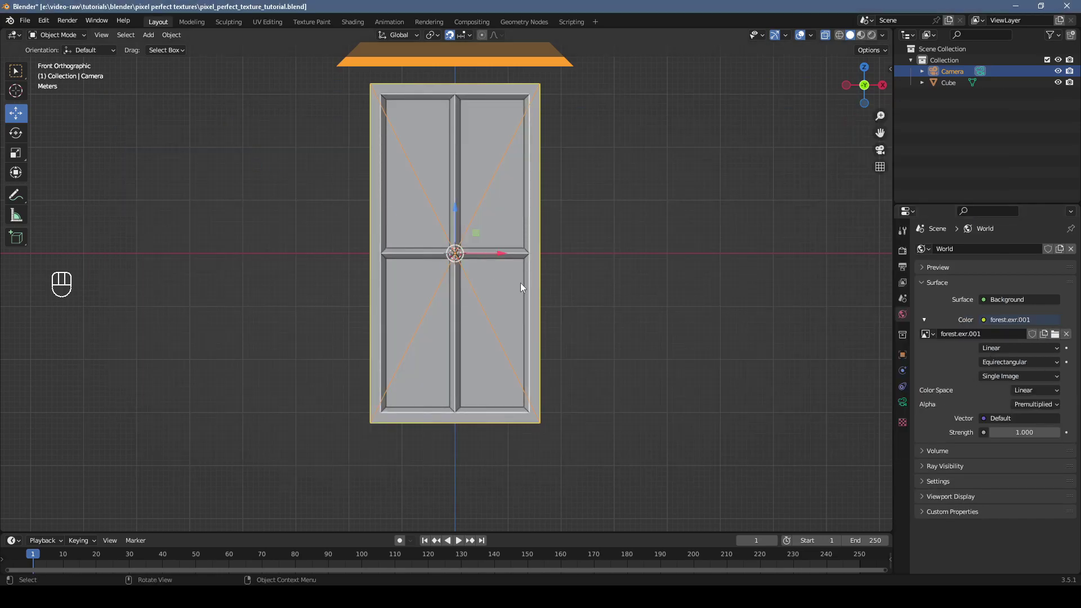
Set the scene's render engine to Cycles.
left_click(902, 251)
left_click(1029, 248)
left_click(1017, 288)
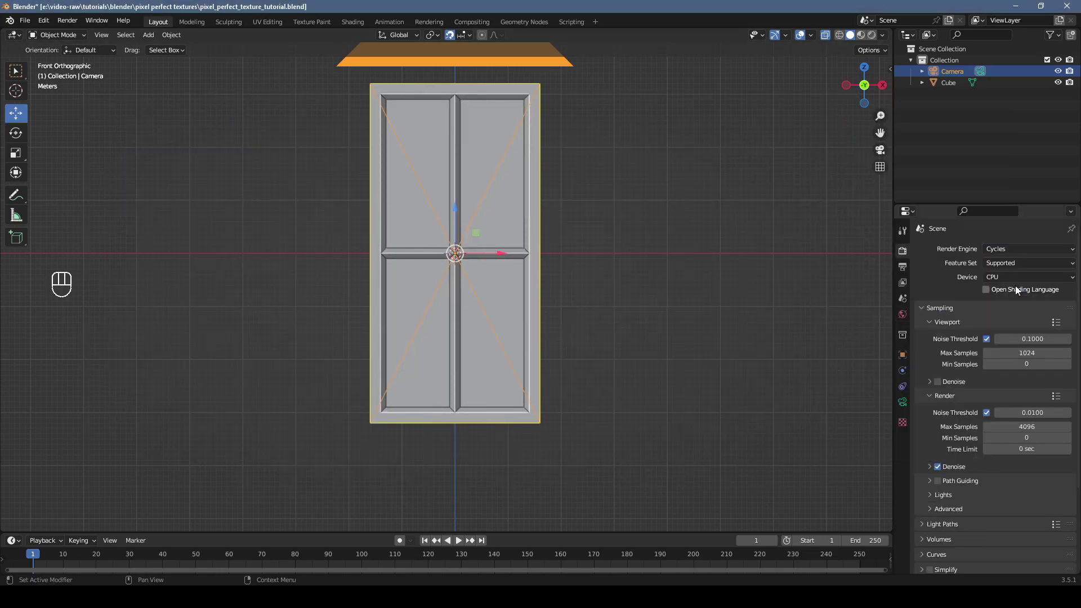
Render the window image, examine the result up close and close the render window.
left_click(903, 315)
left_click(67, 20)
left_click(85, 32)
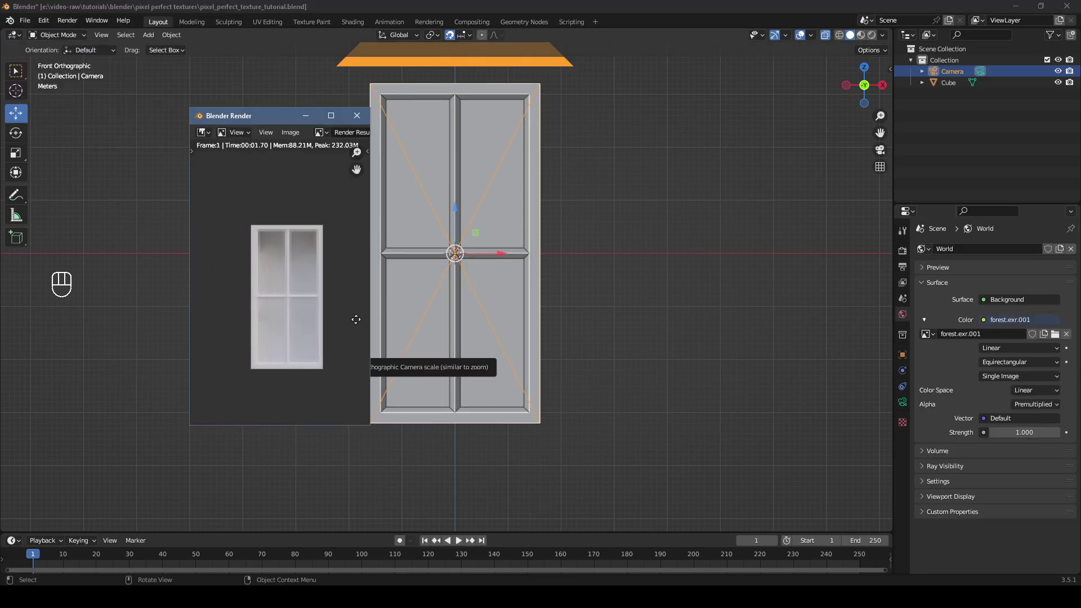
scroll(335, 282, "up", 1)
left_click_drag(267, 118, 239, 112)
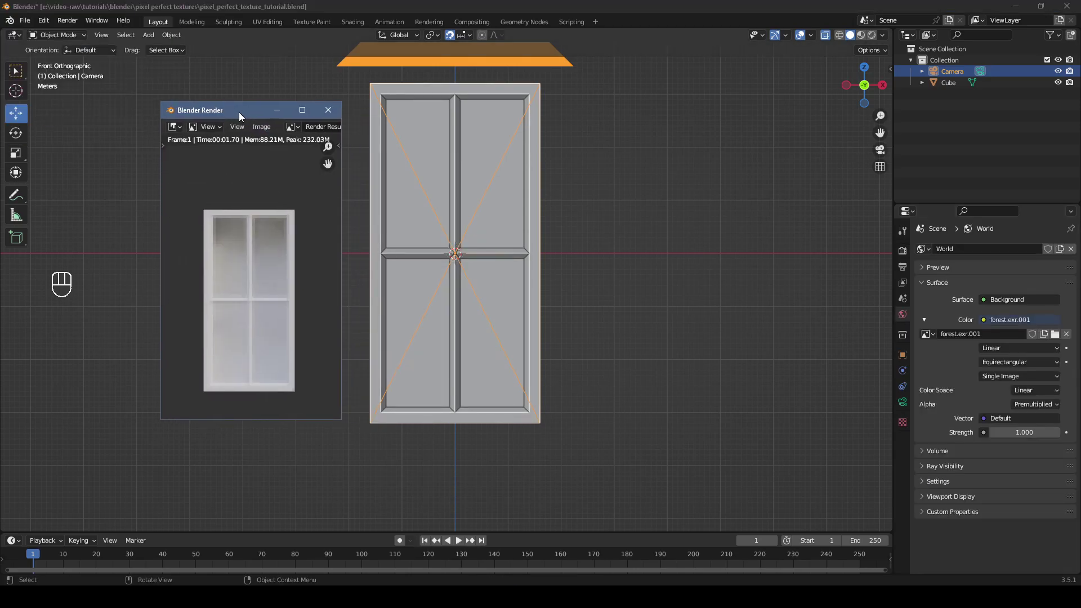
left_click(328, 110)
Switch to the Shading workspace's World shader and add a Texture Coordinate node before the environment texture.
left_click(353, 21)
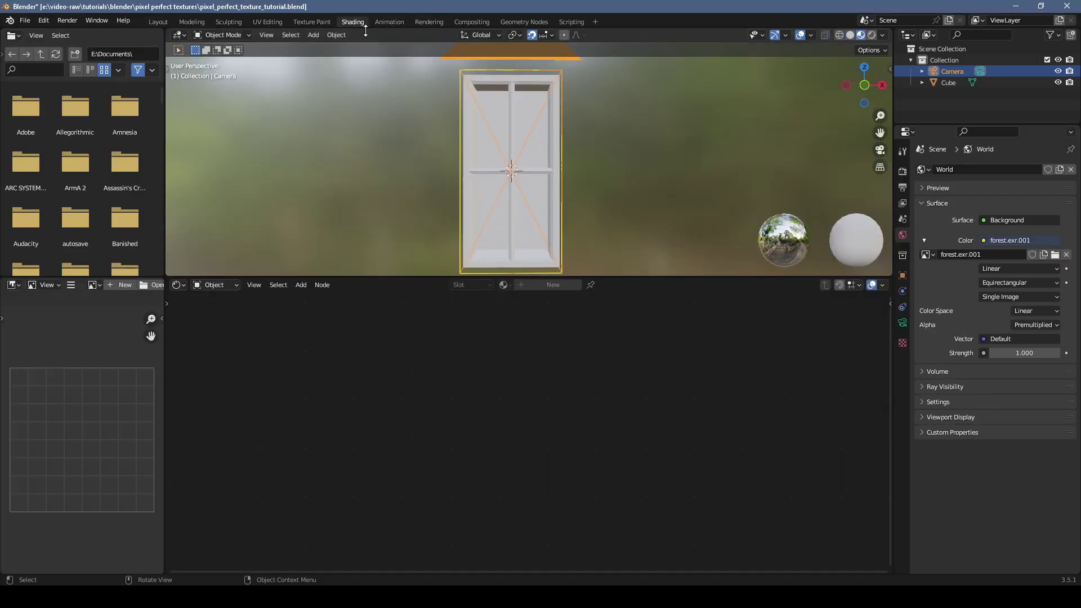
left_click(228, 285)
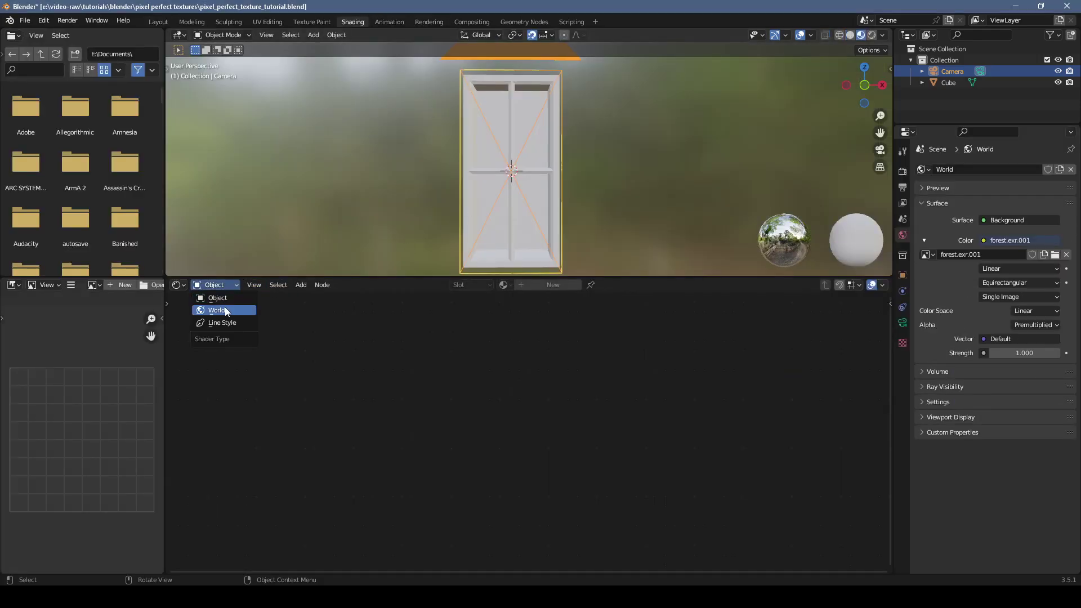
left_click(225, 310)
key("shift+a")
mouse_move(372, 351)
left_click(530, 284)
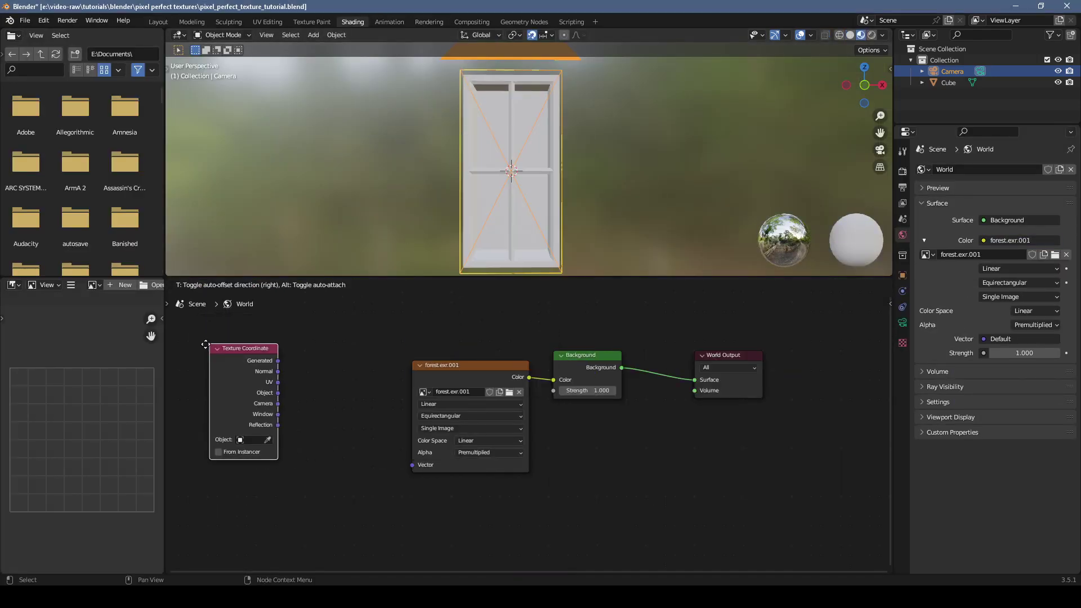
left_click(192, 336)
Insert a Vector Rotate node between the texture coordinates and the environment texture with an angle of 111°, and render the image.
left_click_drag(261, 386, 315, 394)
type("rotate")
left_click(340, 414)
left_click(349, 503)
key("F12")
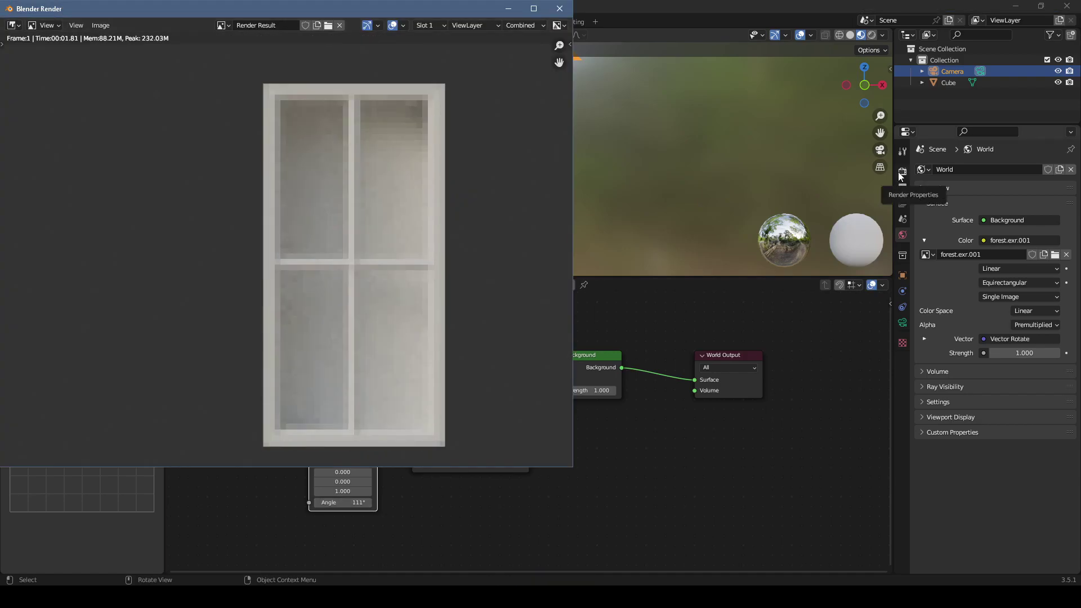
Set the Cycles film pixel filter width to 0.5 px and render the image.
left_click(900, 173)
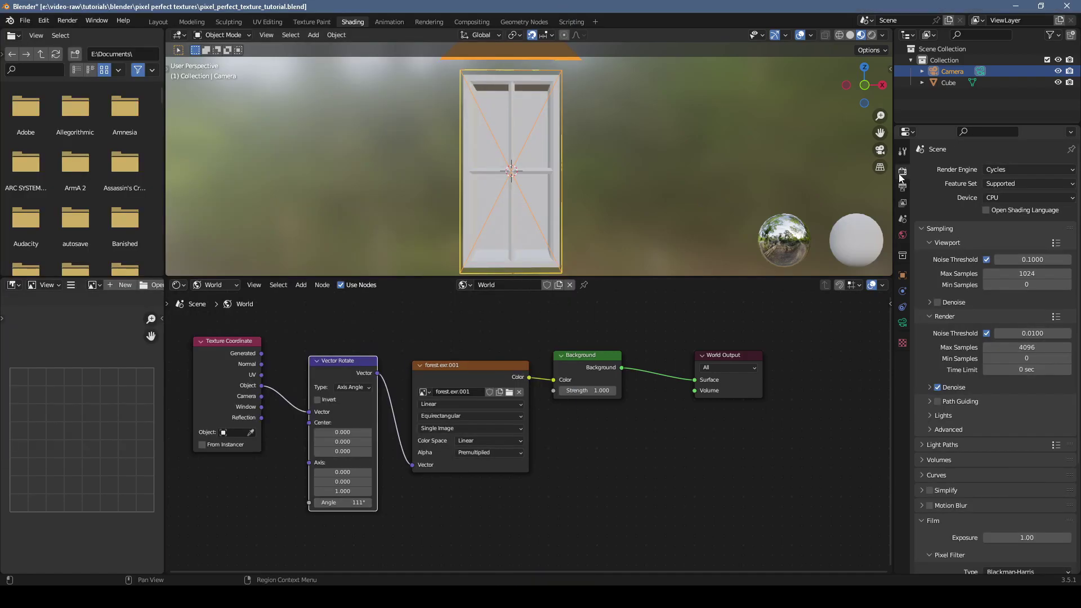
scroll(985, 315, "down", 6)
left_click(1034, 450)
type("0.5")
key("Return")
left_click(66, 20)
left_click(84, 35)
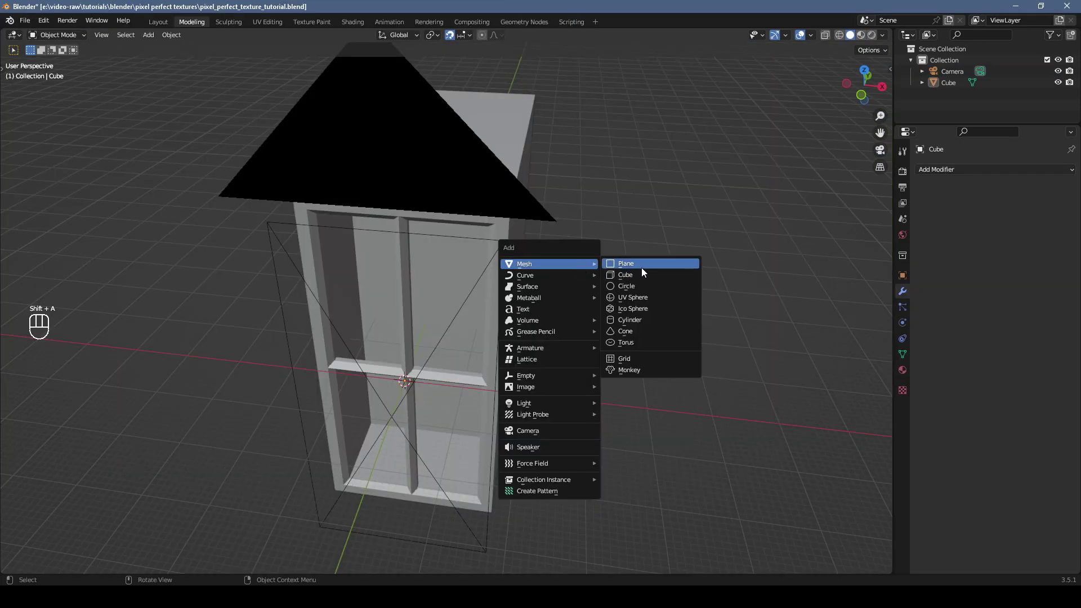
Add a plane mesh and, in top view, extrude its vertices into a zigzag profile for the curtain folds across one window half.
left_click(647, 262)
key("Tab")
key("KP_7")
key("shift+c")
right_click(351, 291, "ctrl")
right_click(362, 296, "ctrl")
right_click(432, 299, "ctrl")
right_click(404, 340, "ctrl")
right_click(485, 344, "ctrl")
right_click(461, 298, "ctrl")
right_click(551, 302, "ctrl")
Select the whole linked zigzag profile and add a Subdivision Surface modifier to the plane.
key("ctrl+l")
left_click(930, 171)
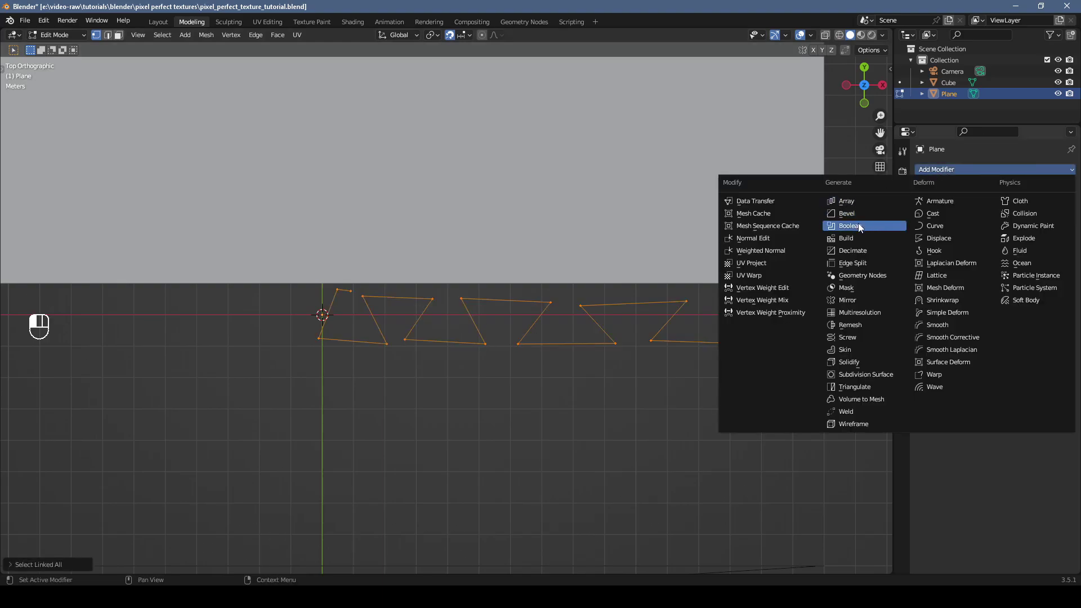
left_click(865, 375)
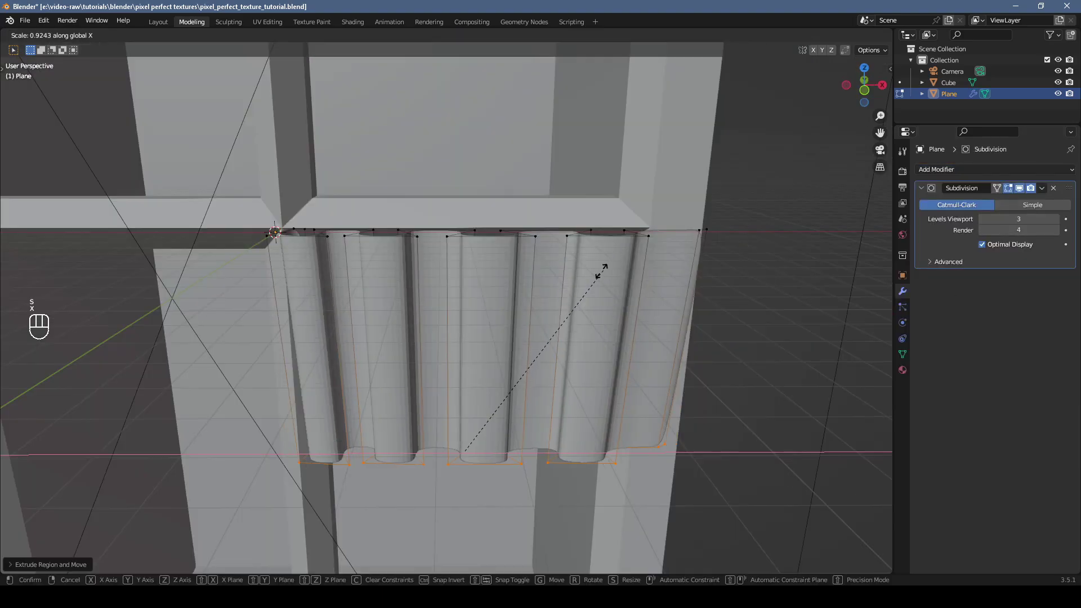
Extrude and gather the folds along X into a tied-back curtain, and mirror a copy along X into the window's other half.
type("s")
type("x")
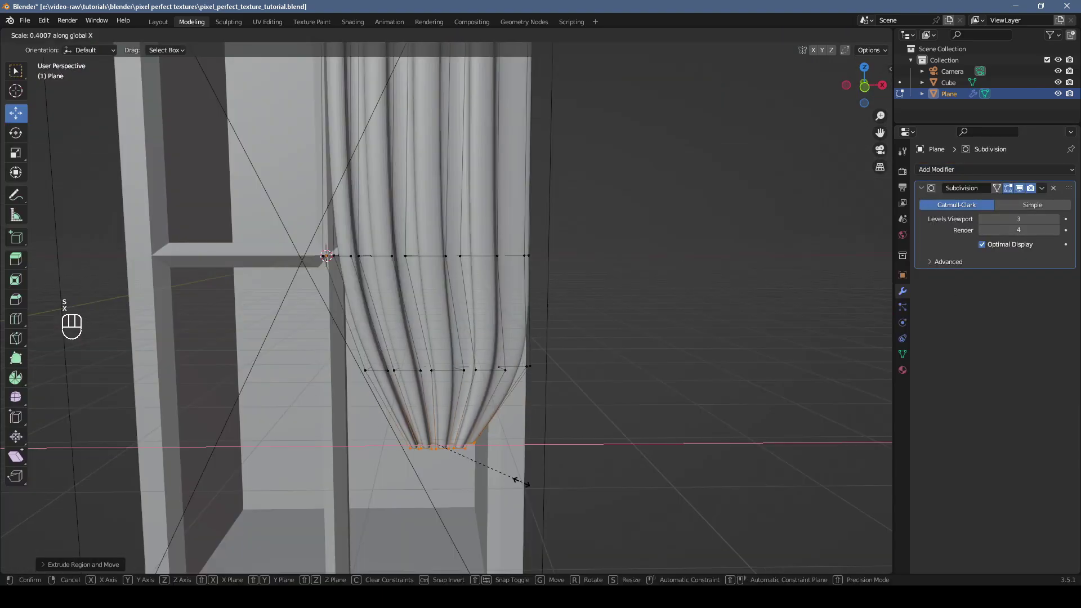
type("-1")
scroll(546, 478, "down", 5)
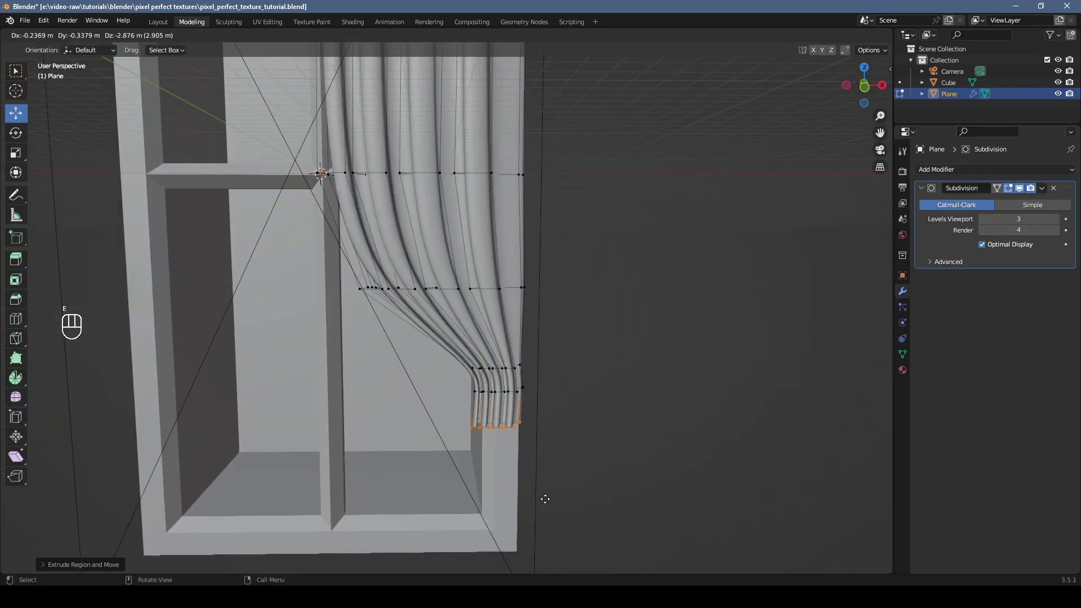
key("Return")
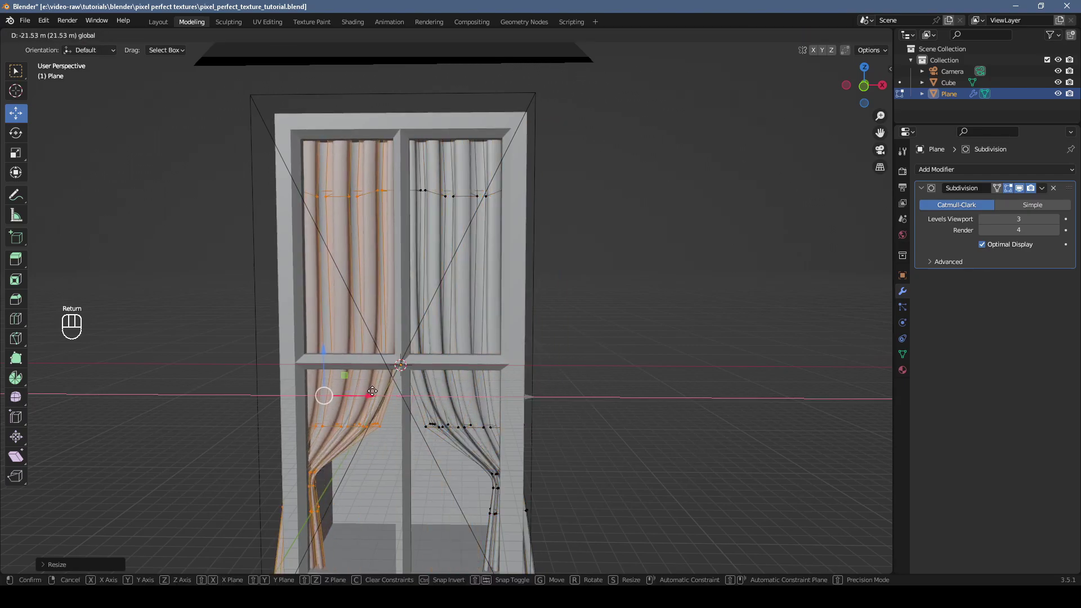
key("Tab")
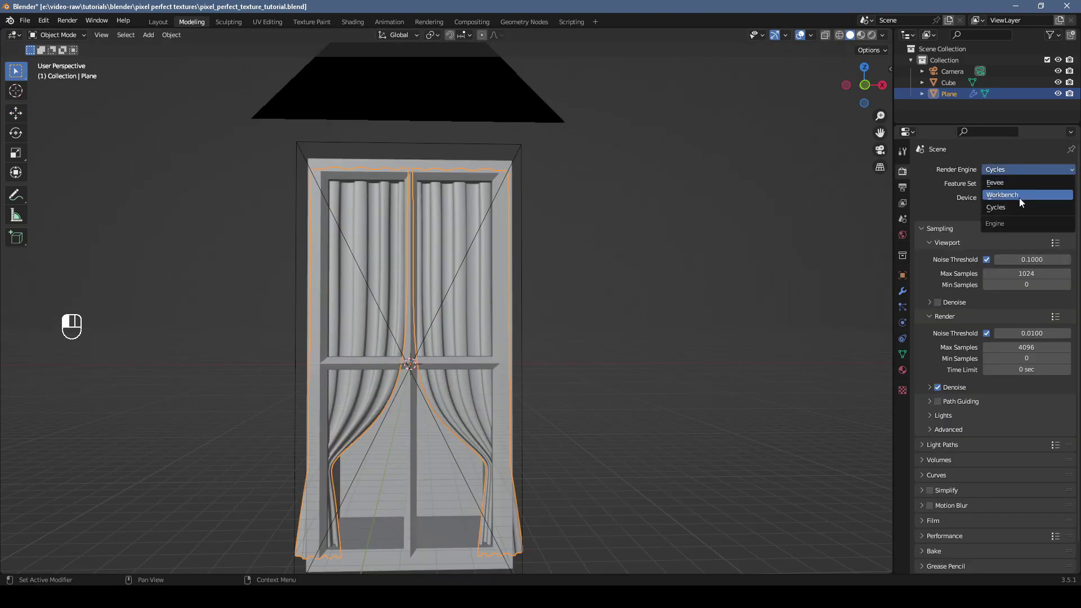
Set the render engine to Workbench with MatCap lighting using the multicoloured normal-map matcap.
left_click(1019, 197)
left_click(1001, 269)
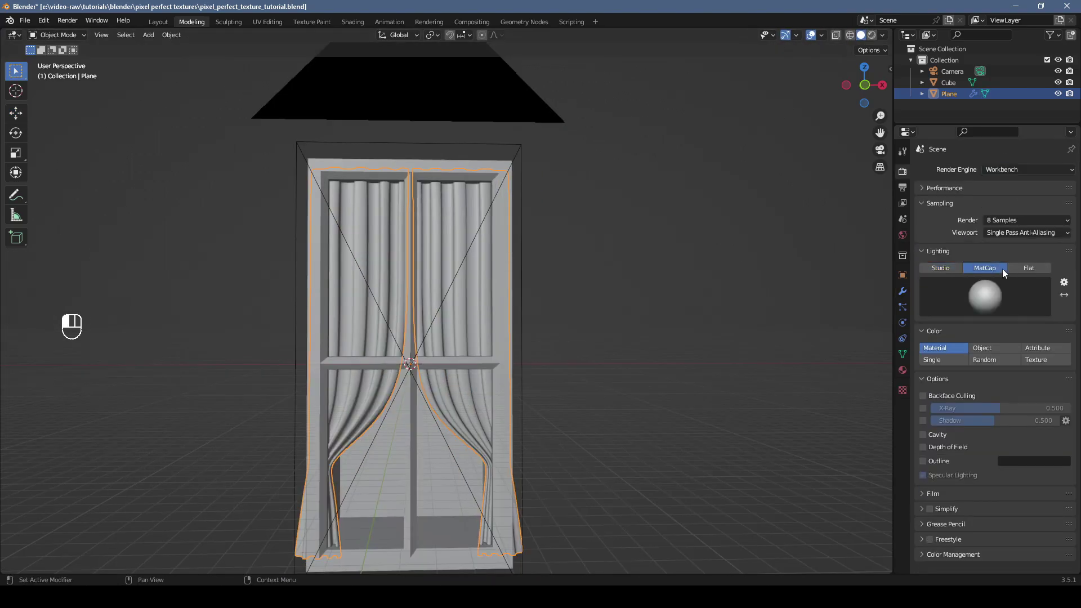
left_click(985, 295)
left_click(997, 342)
Render the window with the normal matcap, view the Film options, render once more and close the result.
left_click(67, 20)
left_click(76, 35)
key("Escape")
left_click(928, 494)
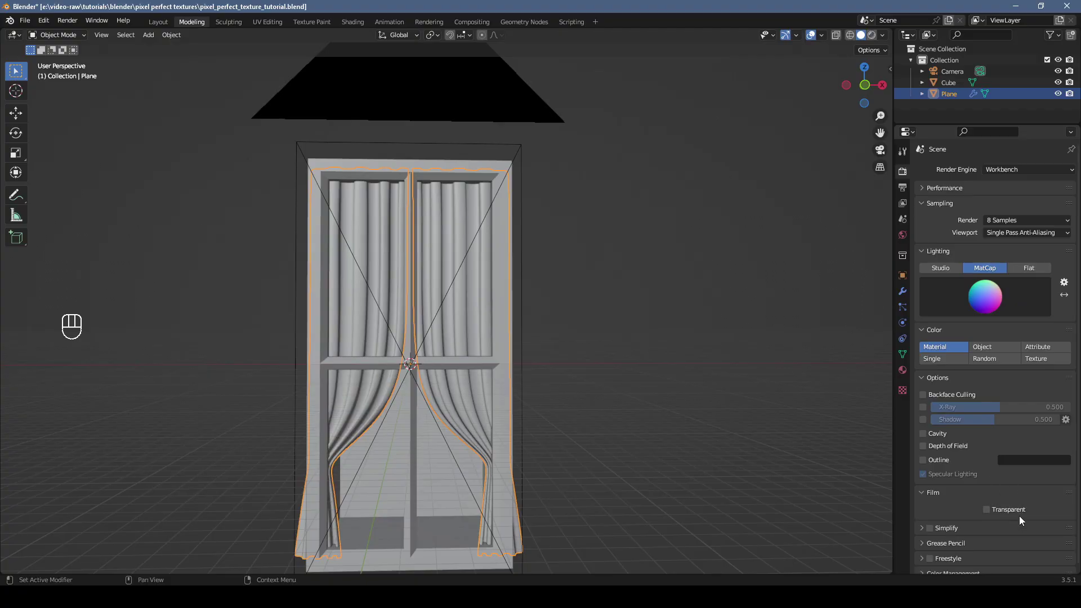
key("F12")
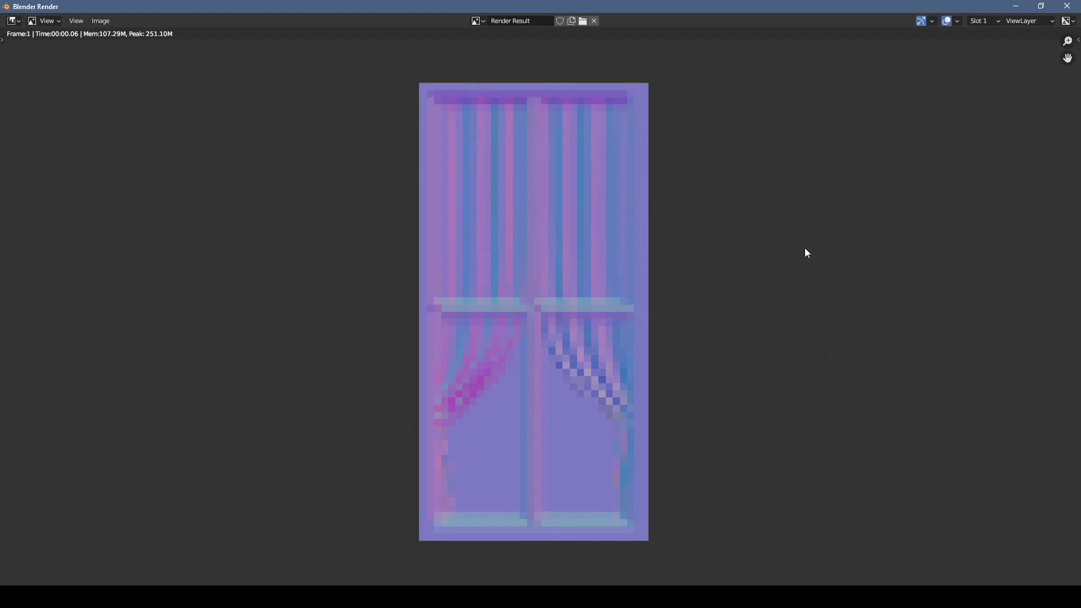
left_click(1067, 7)
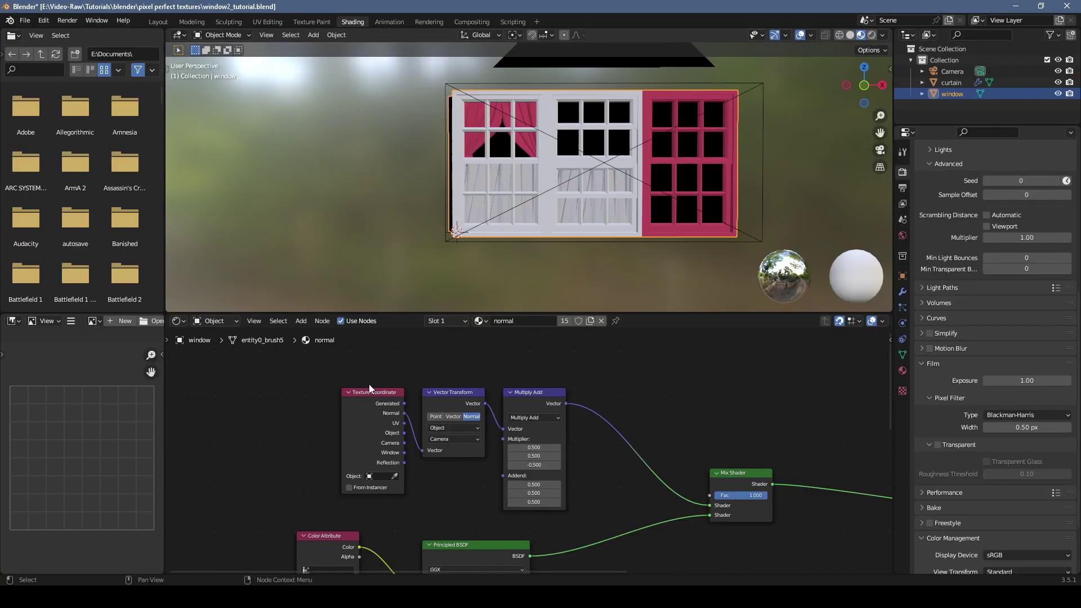
left_click_drag(308, 360, 597, 518)
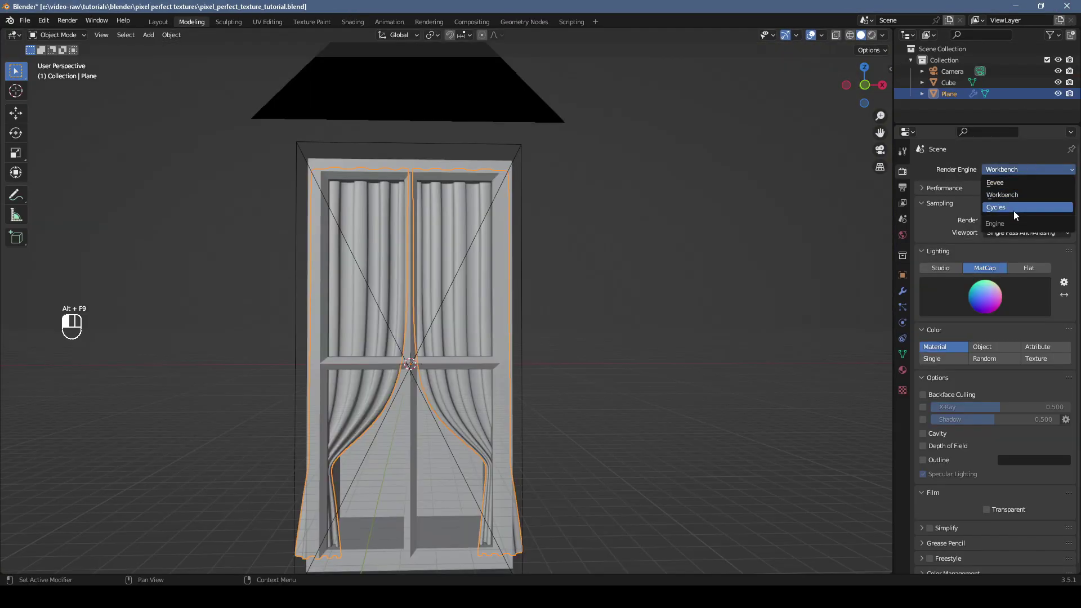
Set the render engine to Cycles and give the curtain plane a new material named "normal".
left_click(1014, 208)
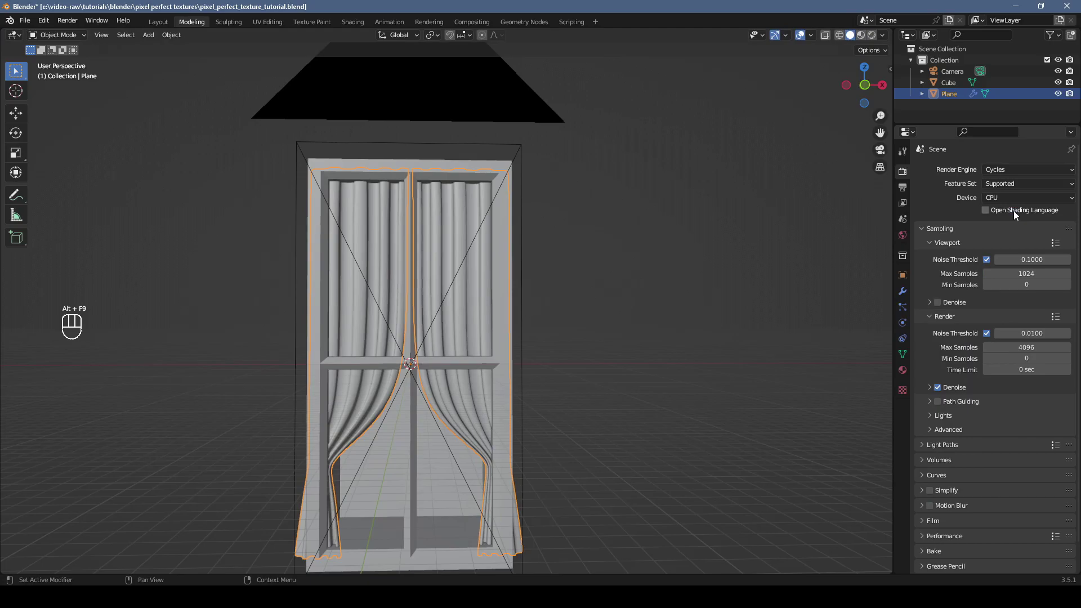
left_click(903, 370)
left_click(989, 218)
double_click(978, 172)
type("normal")
key("Return")
In the Shading workspace, add a Texture Coordinate node and link its Normal output to a new Vector Transform node.
left_click(353, 21)
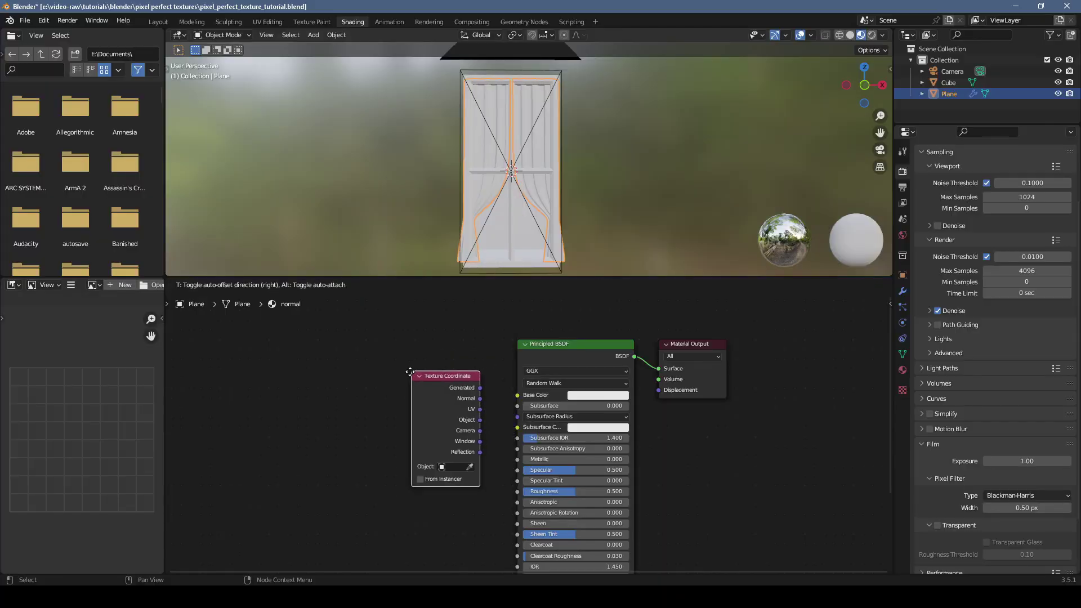
left_click(255, 380)
left_click_drag(281, 385, 353, 394)
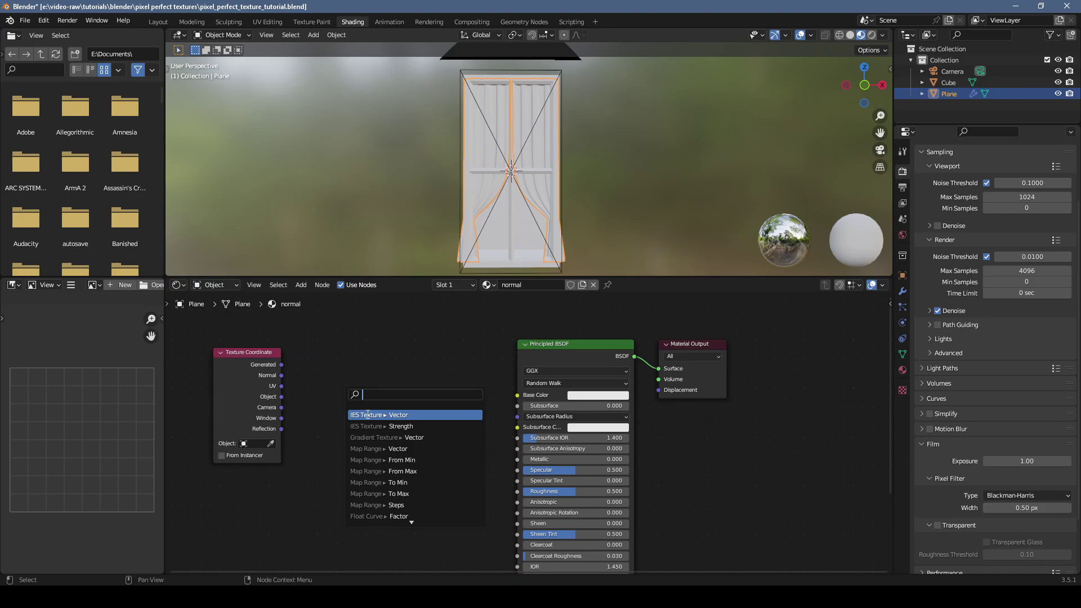
type("transform")
left_click(367, 415)
left_click(367, 415)
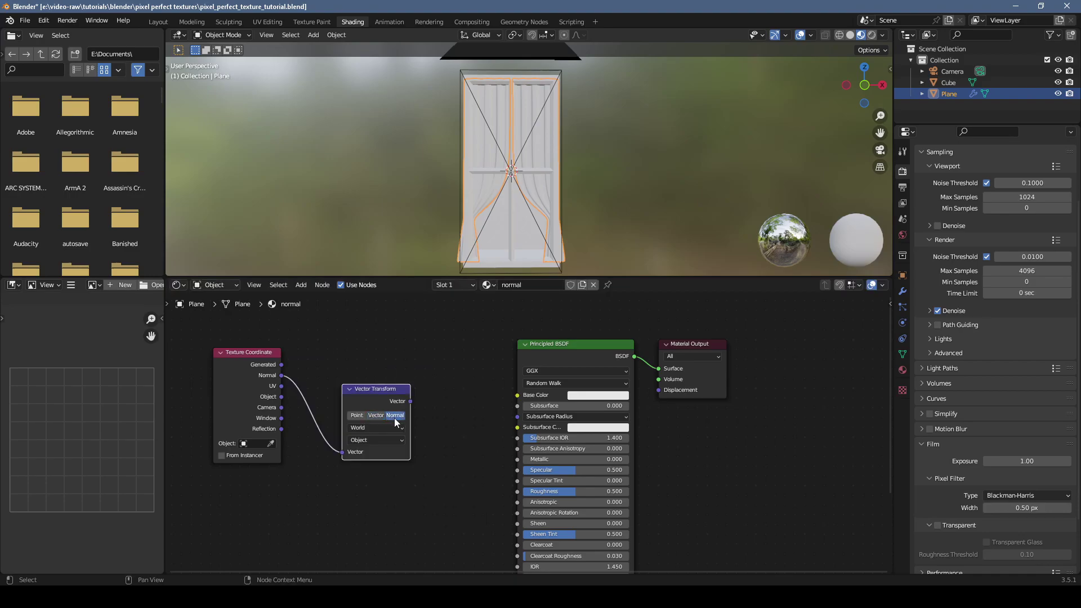
Set the Vector Transform node to convert from Object space to Camera space.
left_click(393, 427)
left_click(377, 450)
left_click(387, 441)
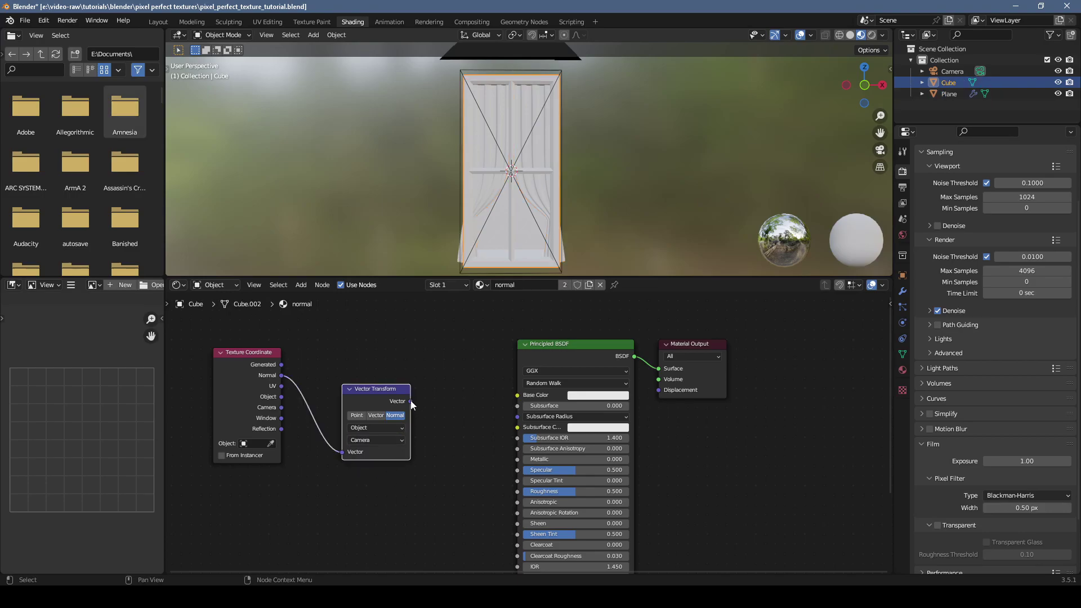
Link the Vector Transform output to the Material Output surface and insert a Vector Math node on that link.
left_click_drag(410, 401, 659, 368)
key("shift+a")
left_click(458, 425)
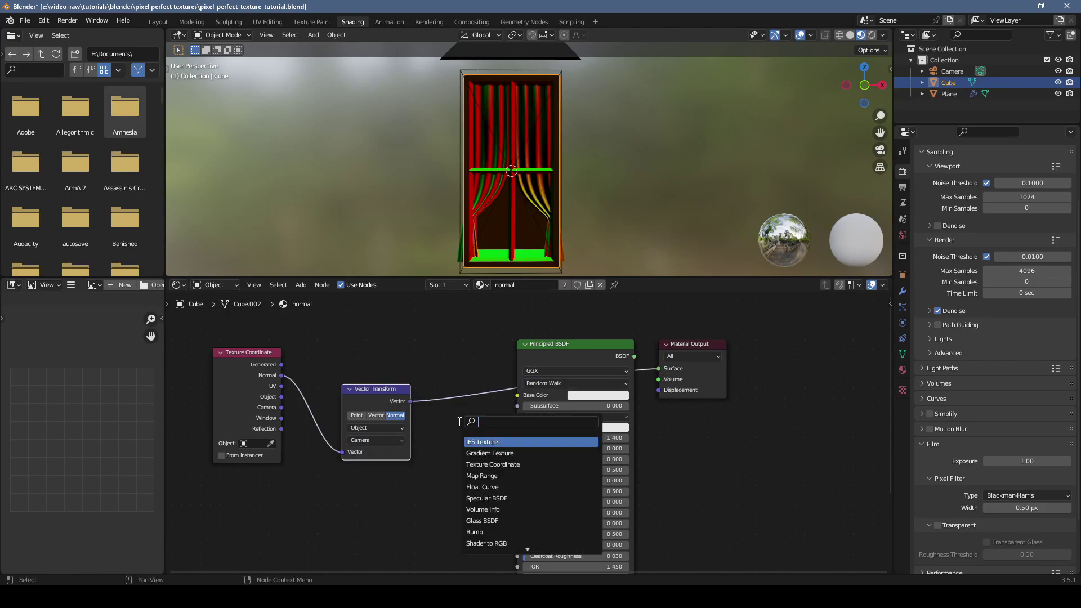
type("vector")
key("Return")
left_click(450, 384)
Set the Vector Math operation to Multiply Add with a multiplier of 0.5, 0.5, -0.5.
left_click(481, 401)
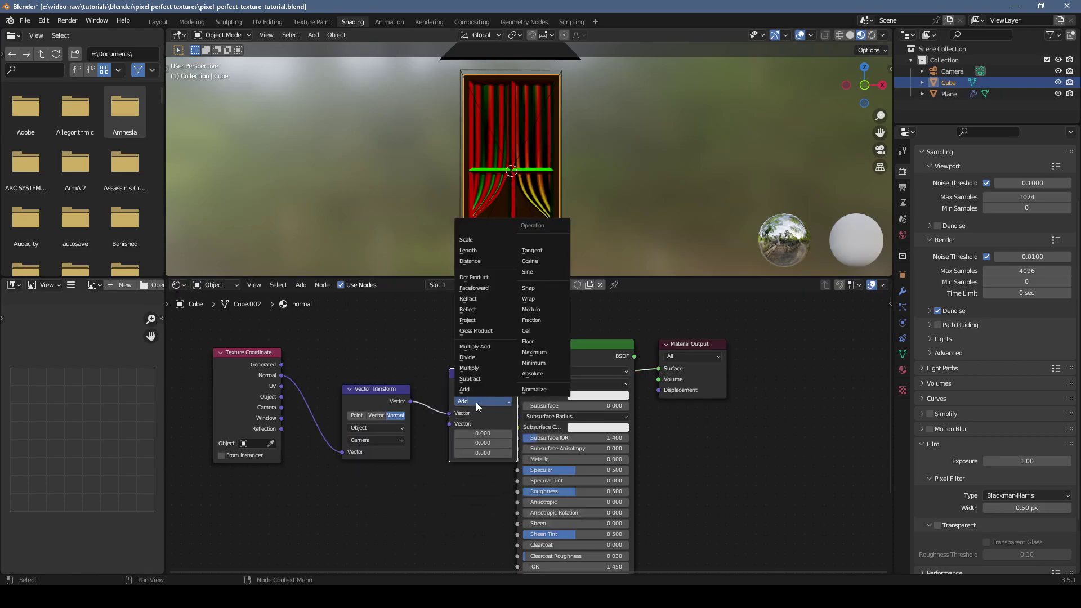
left_click(476, 448)
left_click(491, 433)
type(".5")
key("Tab")
type(".5")
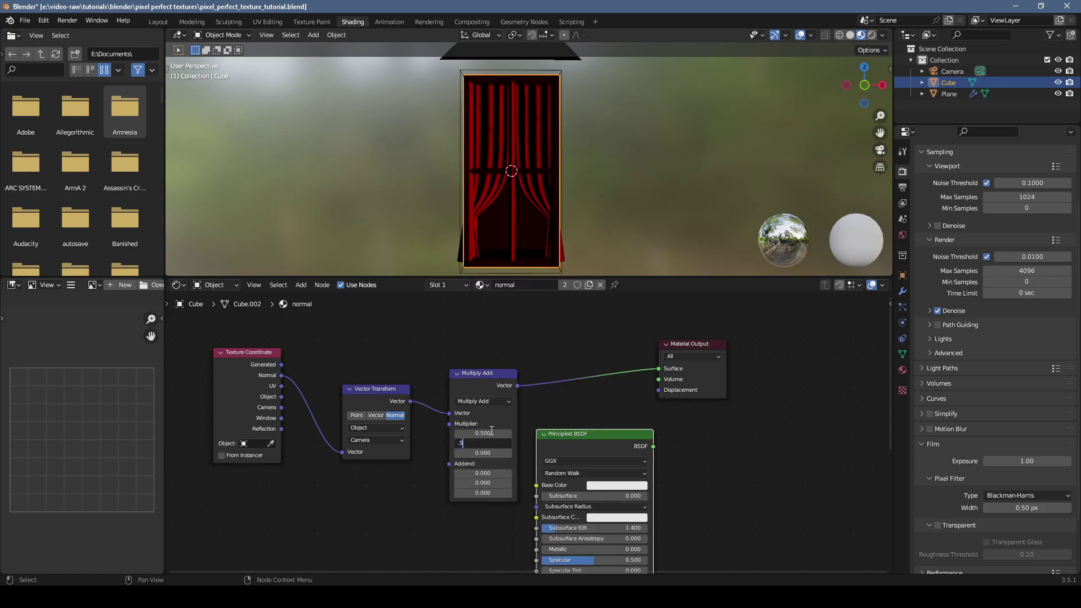
key("Tab")
type("-0.5")
Set all three addend values of the Multiply Add node to 0.5.
key("Tab")
type(".5")
key("Tab")
type(".5")
key("Tab")
type(".5")
key("Return")
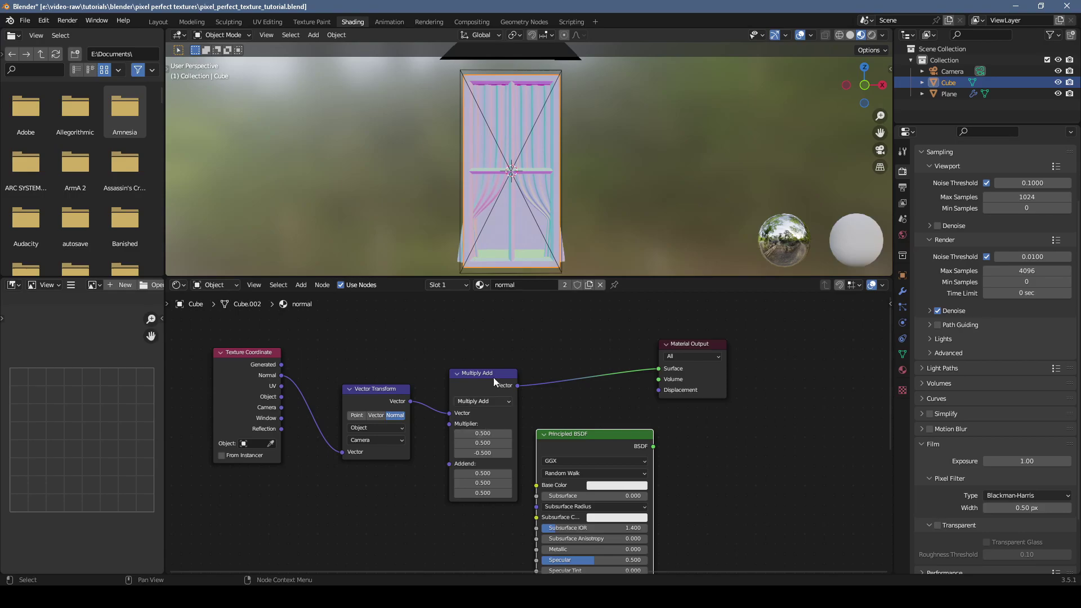
Render the image with the normal material, examine the result up close and close the render window.
left_click(68, 21)
left_click(90, 33)
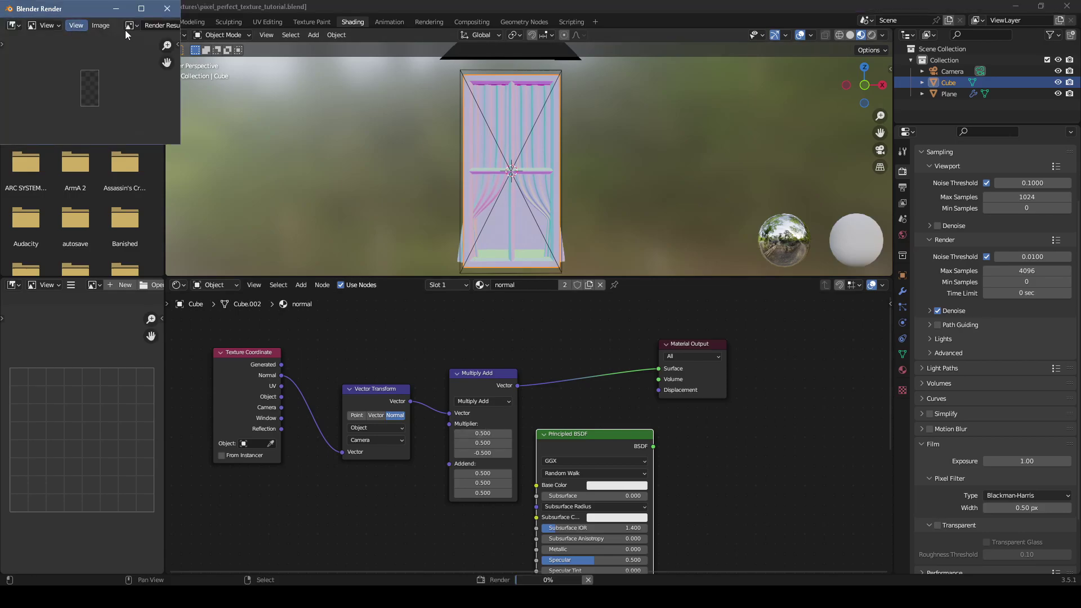
left_click_drag(517, 297, 740, 487)
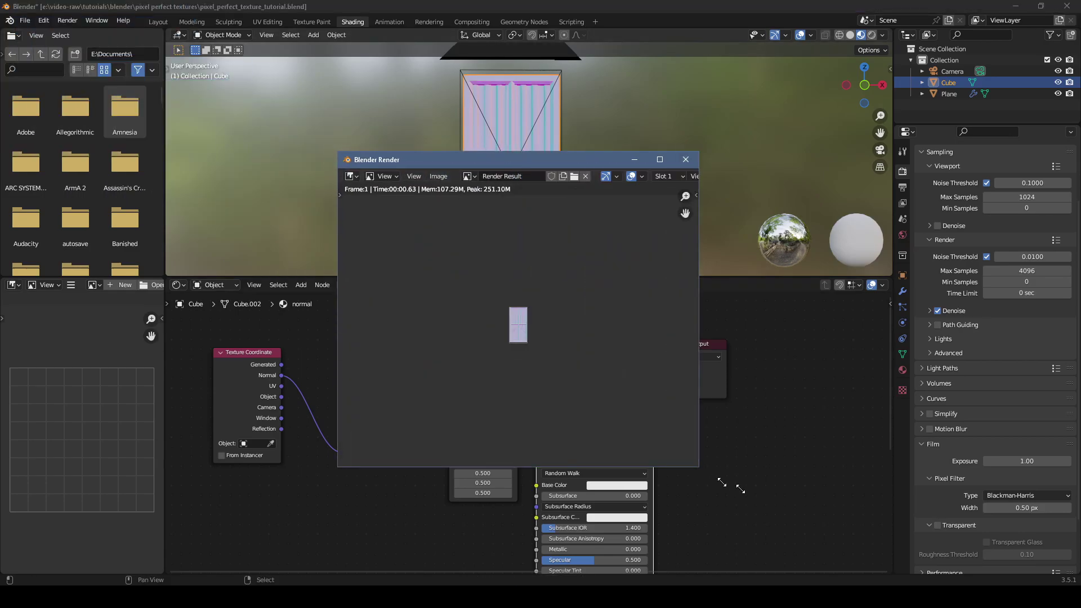
scroll(543, 340, "up", 6)
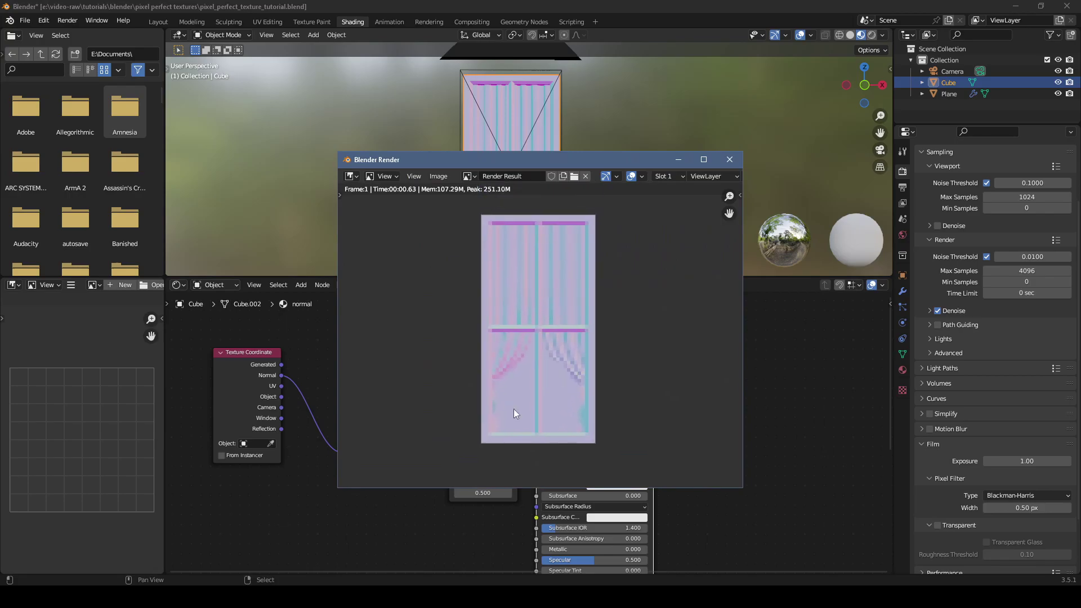
left_click(731, 160)
Set the colour management display device to None and the sequencer to Raw, and check the change with a render.
scroll(985, 361, "down", 3)
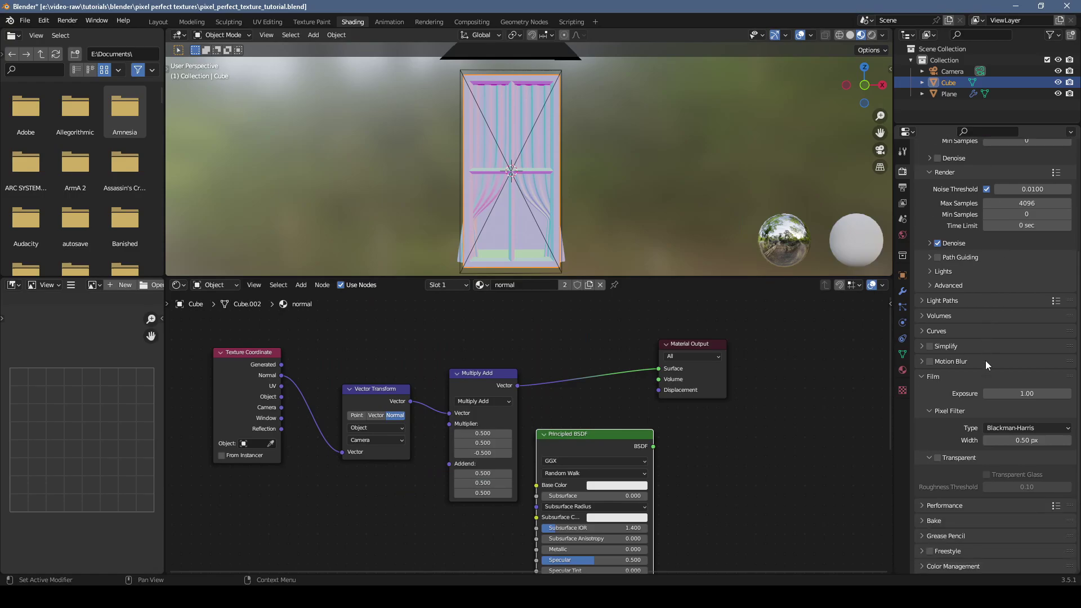
left_click(1032, 393)
left_click(952, 566)
left_click(952, 566)
scroll(962, 529, "down", 4)
left_click(1023, 477)
left_click(1002, 514)
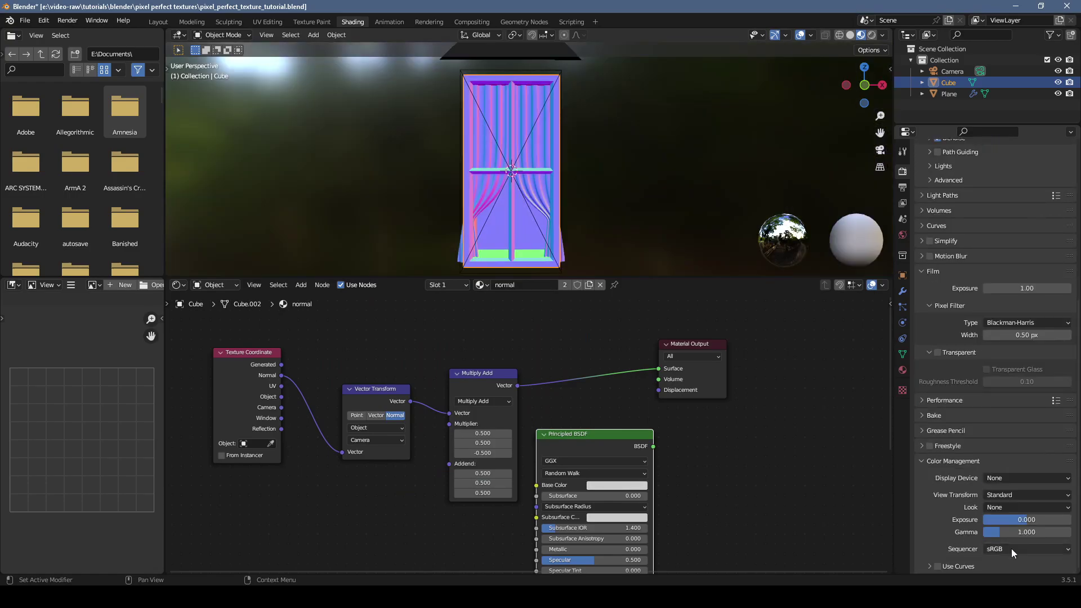
left_click(1011, 548)
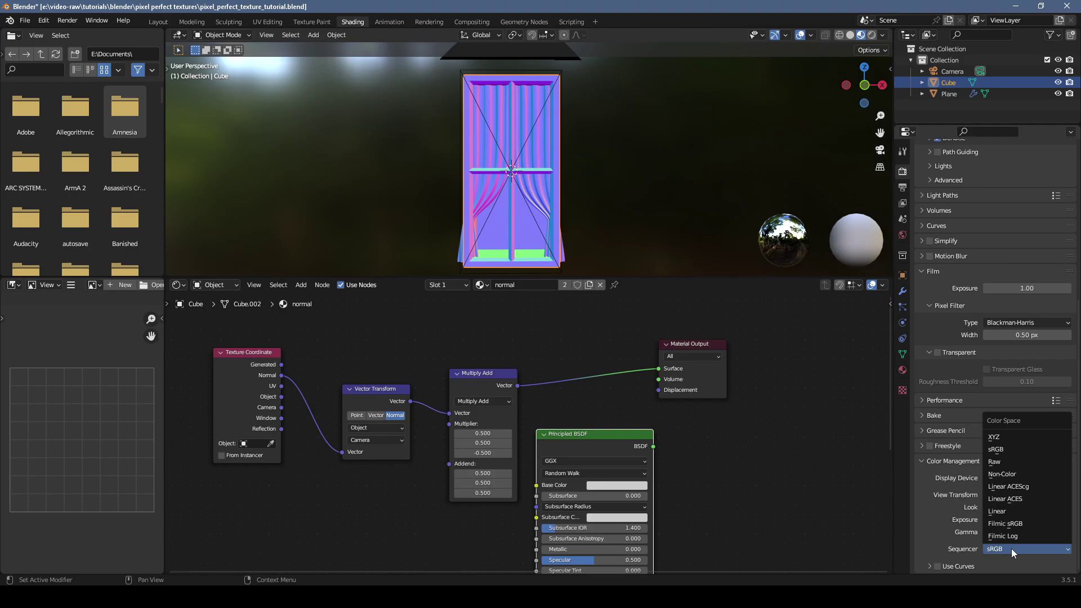
left_click(1010, 461)
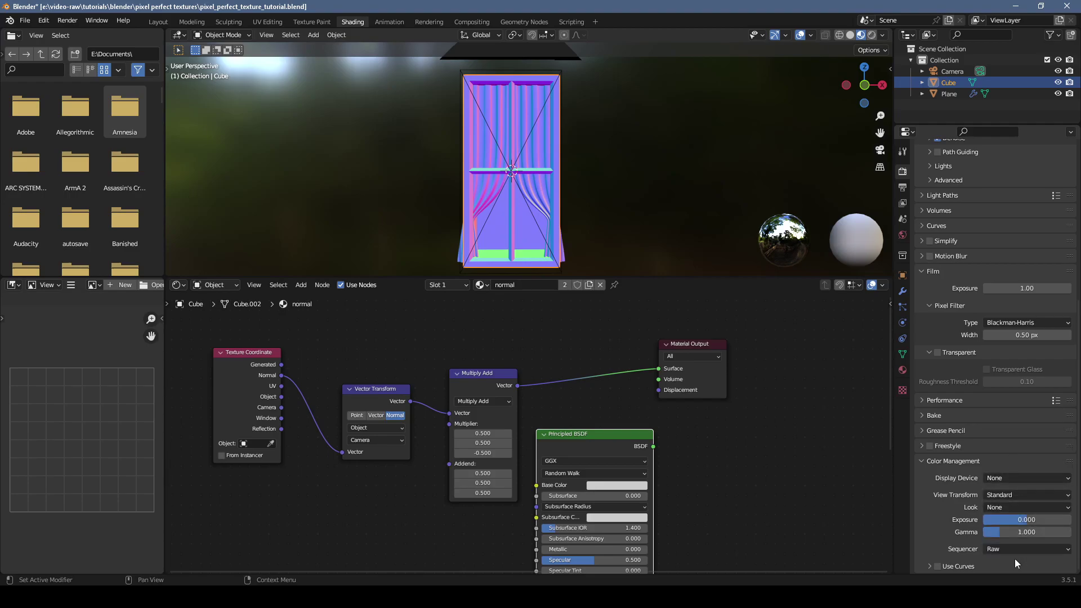
key("F12")
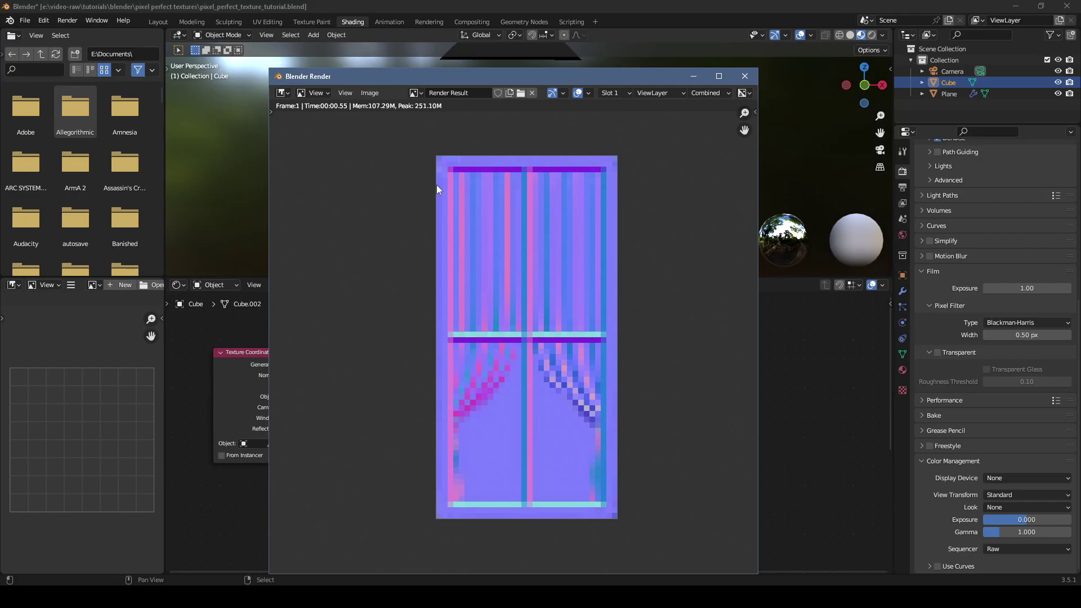
left_click(744, 76)
Turn off render denoising and set the render's minimum samples to 128.
scroll(1012, 332, "up", 10)
left_click(938, 388)
left_click(1031, 359)
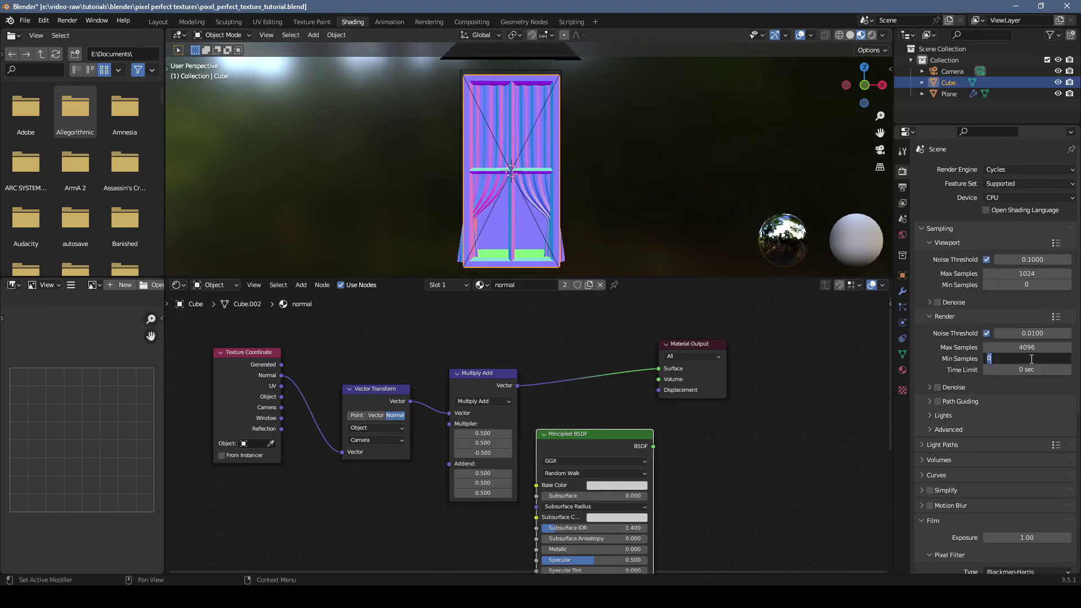
type("128")
key("Return")
Render the normal map again, examine its pixels up close and close the render.
key("F12")
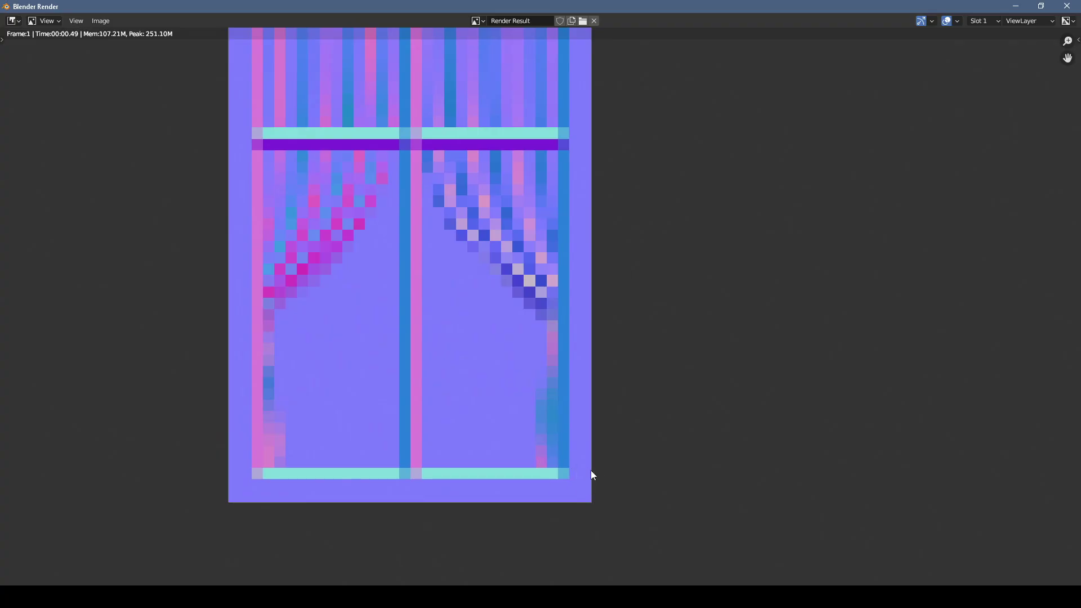
middle_click_drag(609, 289, 610, 307)
key("Escape")
Add a second Texture Coordinate node below the existing normal node chain.
right_click(258, 489)
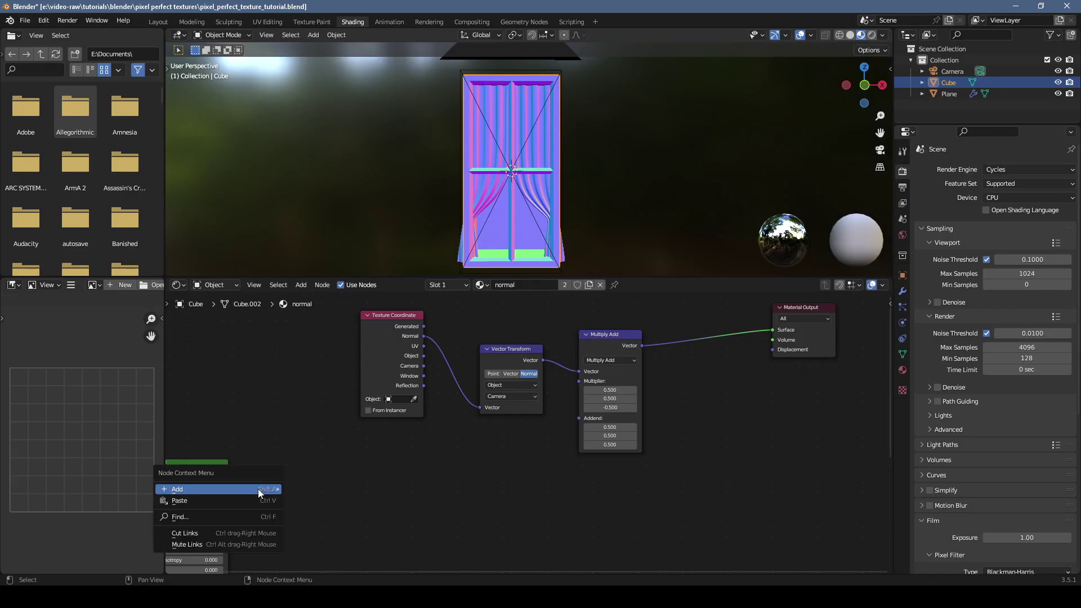
mouse_move(258, 489)
left_click(333, 371)
type("texture coord")
key("Return")
left_click(258, 439)
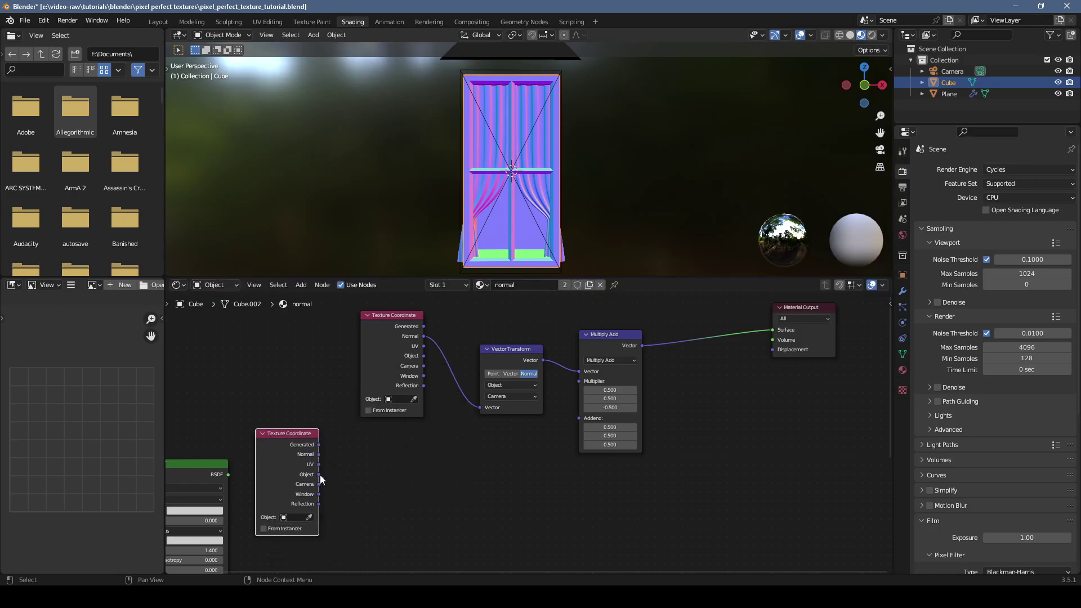
Feed the new Texture Coordinate node's Object output into a Vector Transform node converting from Object to World space.
left_click_drag(318, 475, 363, 447)
type("vector transform")
key("Return")
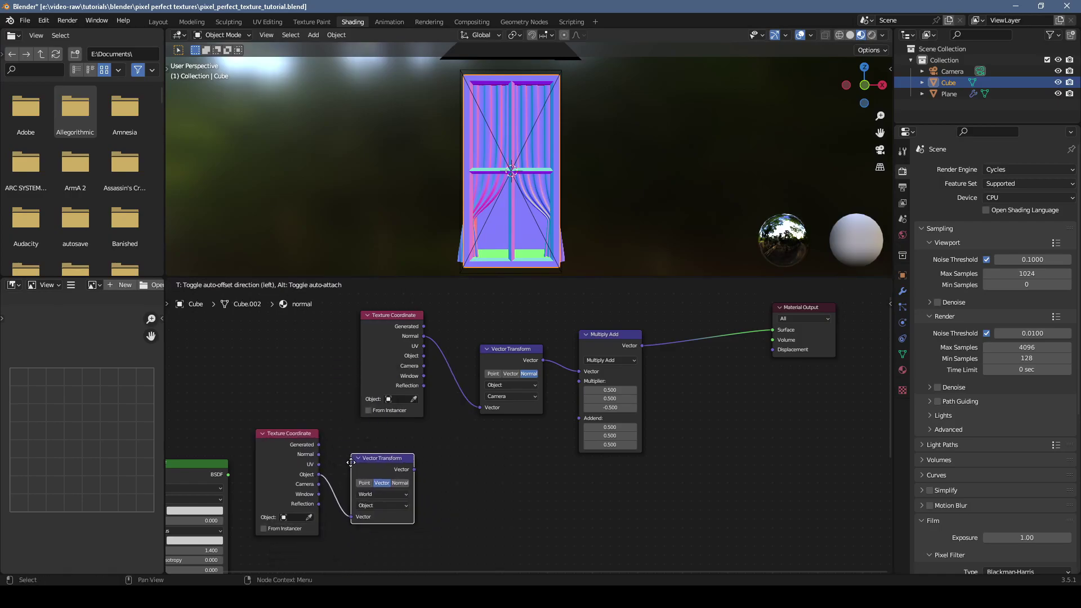
left_click(347, 461)
left_click(363, 493)
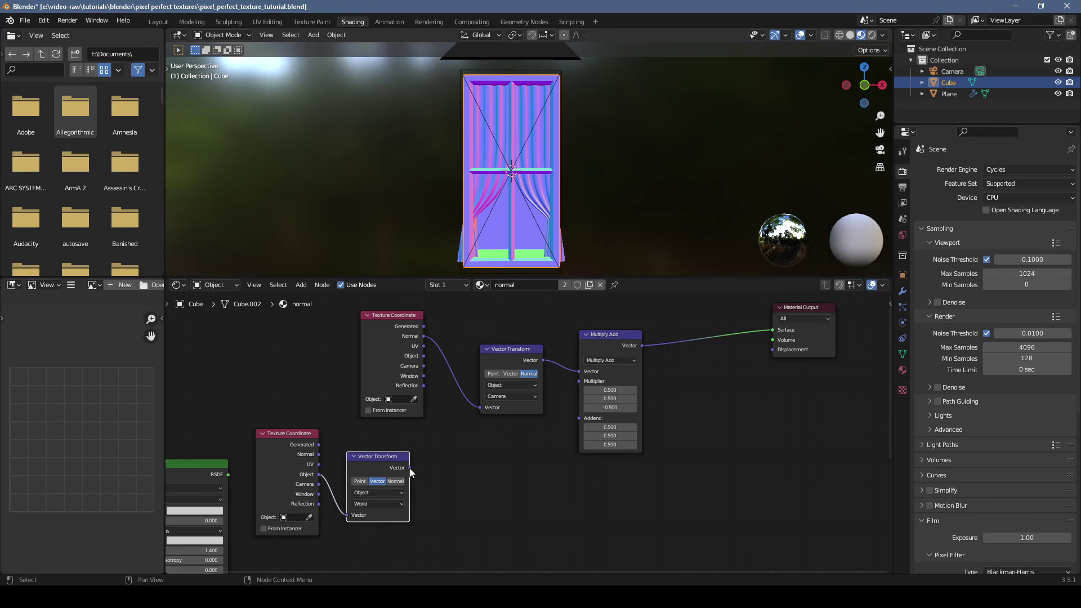
Add a vector Scale node after the Object-to-World Vector Transform and set its scale to 0.08.
left_click_drag(410, 473, 437, 487)
type("scale")
key("Return")
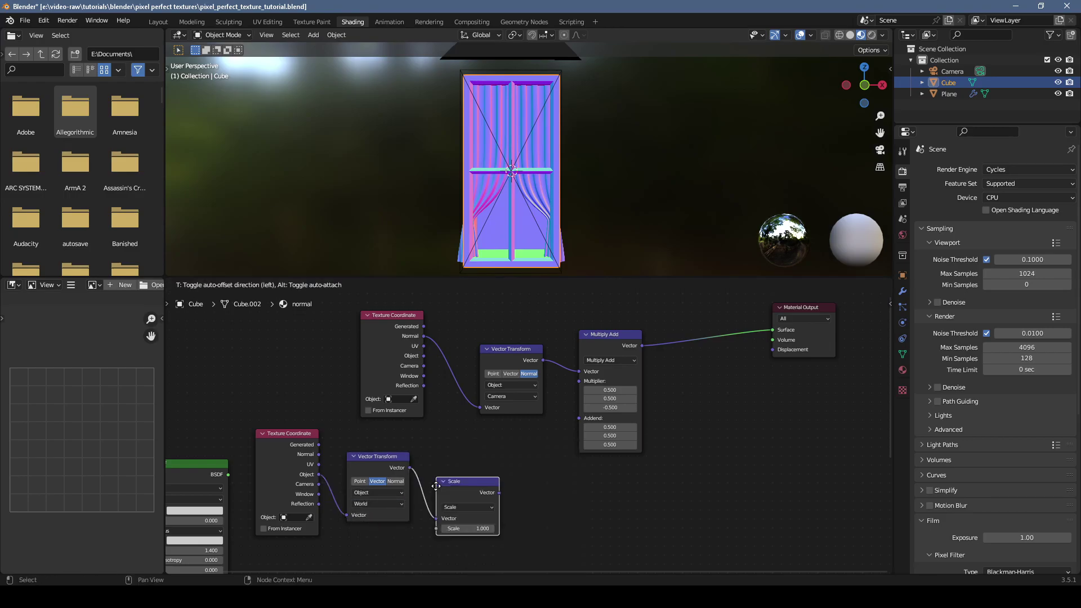
left_click(424, 465)
left_click(463, 507)
type("0.08")
key("Return")
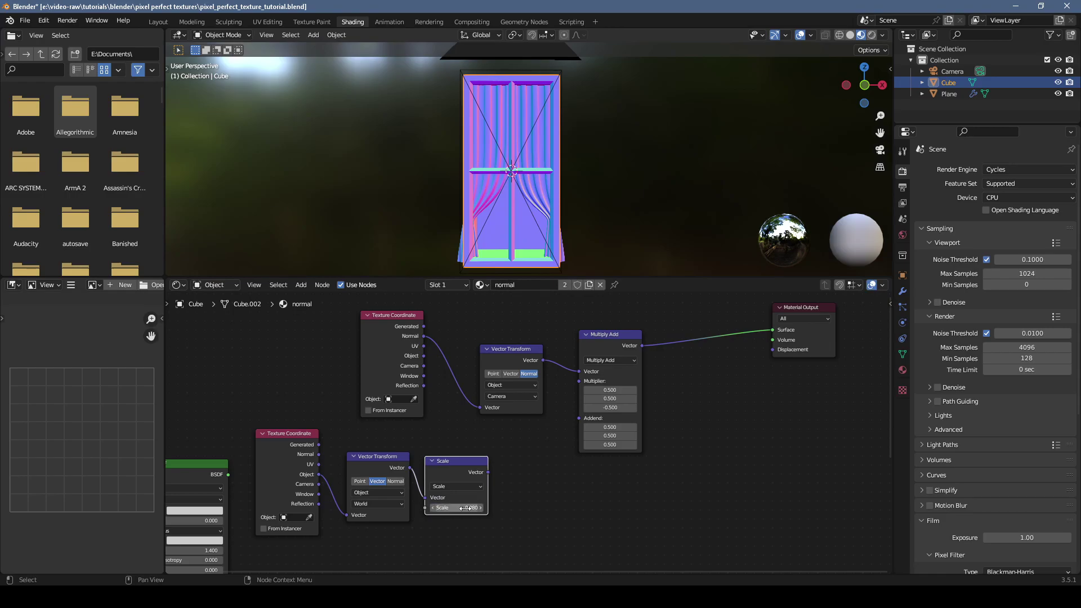
Add a Separate XYZ node fed by the Scale node's vector output.
left_click(495, 484)
key("shift+a")
type("separate")
key("Return")
left_click(500, 482)
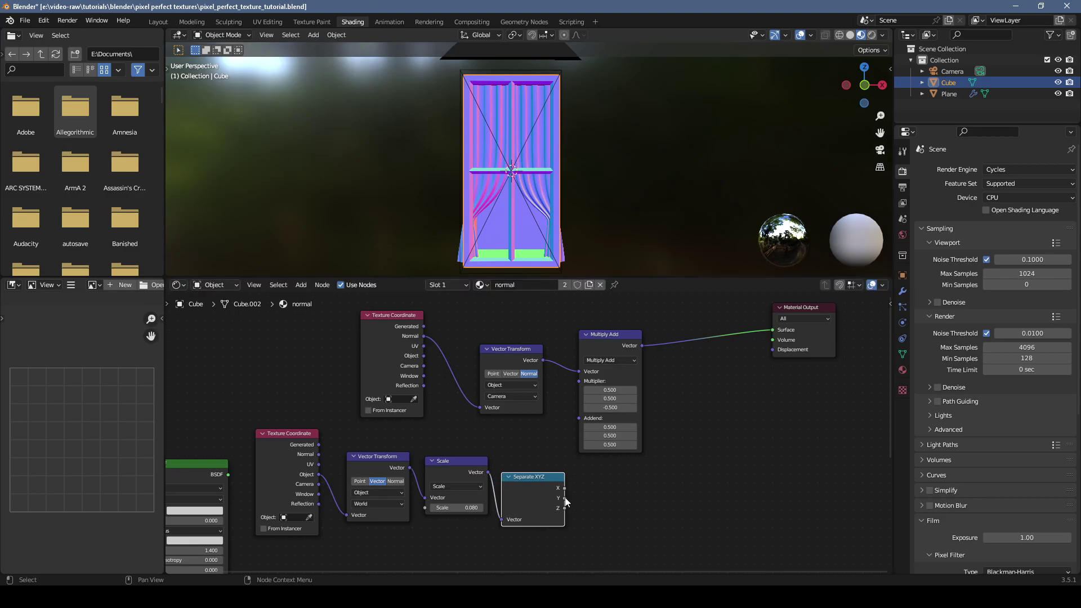
Add a Subtract math node that subtracts the separated Y component from 1.000.
key("shift+a")
type("subtract")
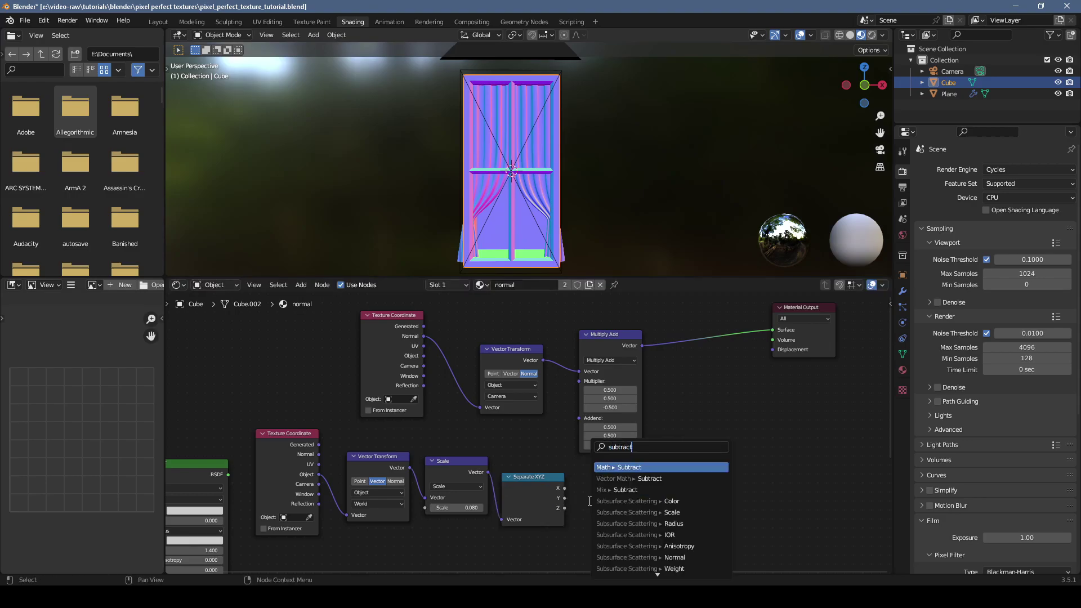
key("Return")
left_click(586, 482)
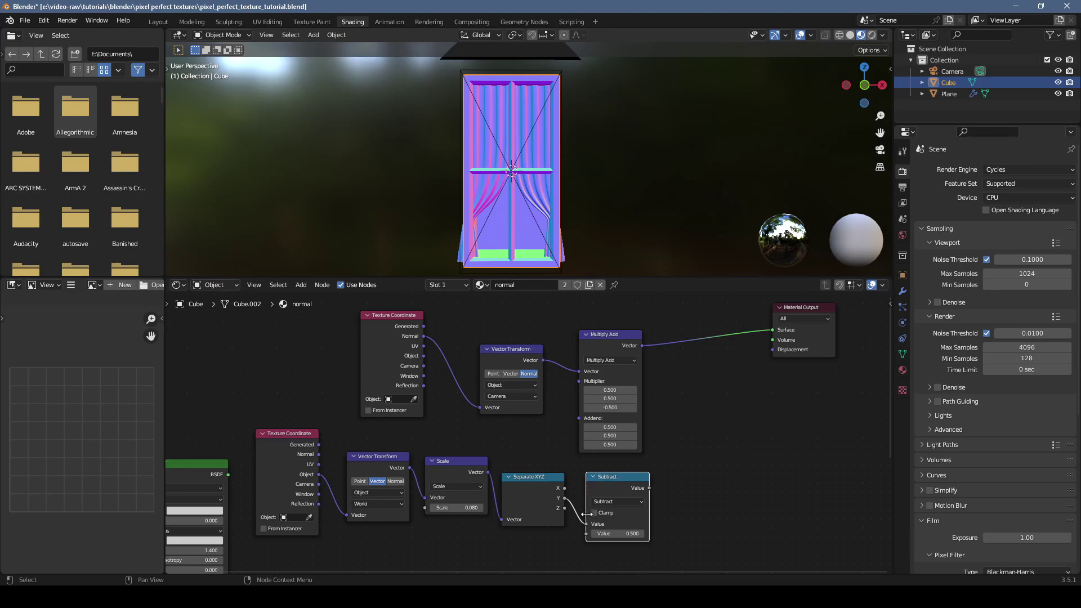
left_click_drag(587, 523, 587, 533)
Feed the Subtract result into the X of a new Combine XYZ node, connect it to the material output's Surface and check the scale.
left_click_drag(653, 482, 665, 489)
type("combine")
key("Return")
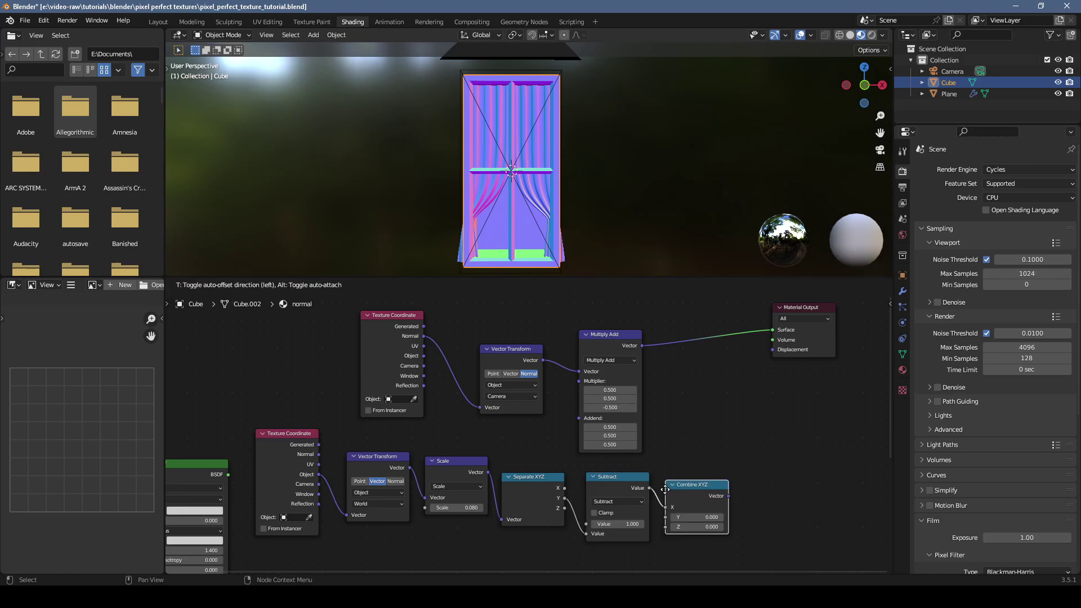
left_click(666, 489)
left_click_drag(728, 496, 772, 330)
middle_click_drag(518, 191, 546, 164)
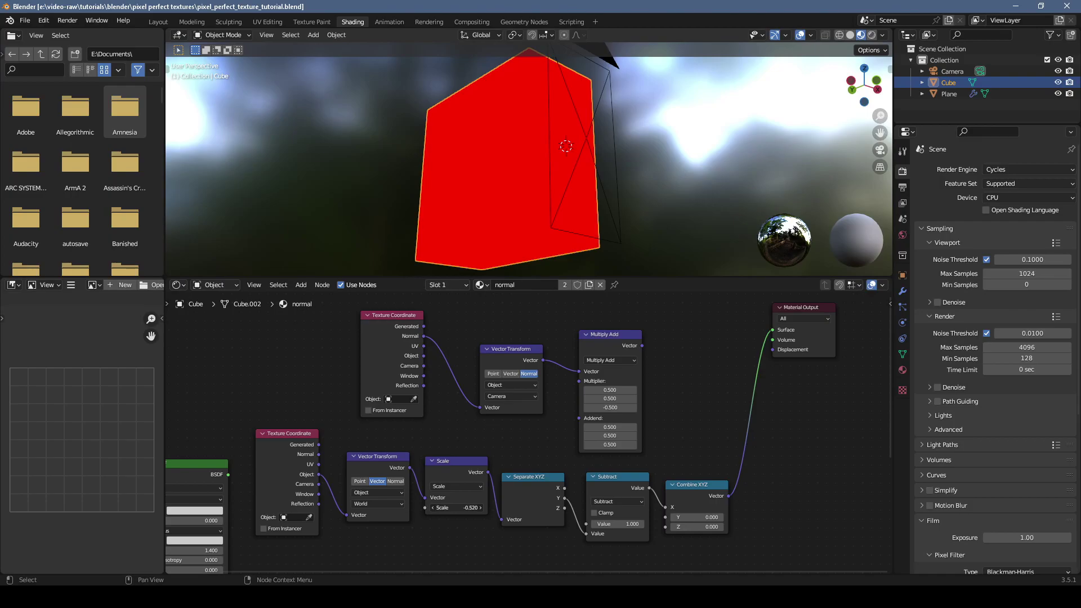
mouse_move(456, 507)
left_mouse_down()
mouse_move(473, 507)
mouse_move(456, 507)
left_mouse_up()
Add a Mix Shader node combining the Principled BSDF with the normal chain's Multiply Add output.
left_click_drag(199, 463, 205, 332)
left_click_drag(234, 338, 680, 401)
left_click(716, 477)
left_click(710, 511)
left_click_drag(640, 503, 675, 470)
left_click_drag(738, 438, 770, 488)
middle_click_drag(770, 488, 573, 430)
left_click_drag(604, 416, 699, 421)
middle_click_drag(603, 489, 594, 431)
Add a second Mix Shader before the material output, combining the first Mix Shader with Combine XYZ, and set the first one's factor to 1.
left_click_drag(532, 321, 571, 375)
left_click(594, 396)
left_click(594, 396)
left_click_drag(521, 537, 569, 412)
left_click_drag(634, 381, 575, 392)
left_click_drag(500, 332, 527, 332)
Set the first Mix Shader's factor to 0 and the final Mix Shader's factor to 1, and save the file.
left_click(903, 369)
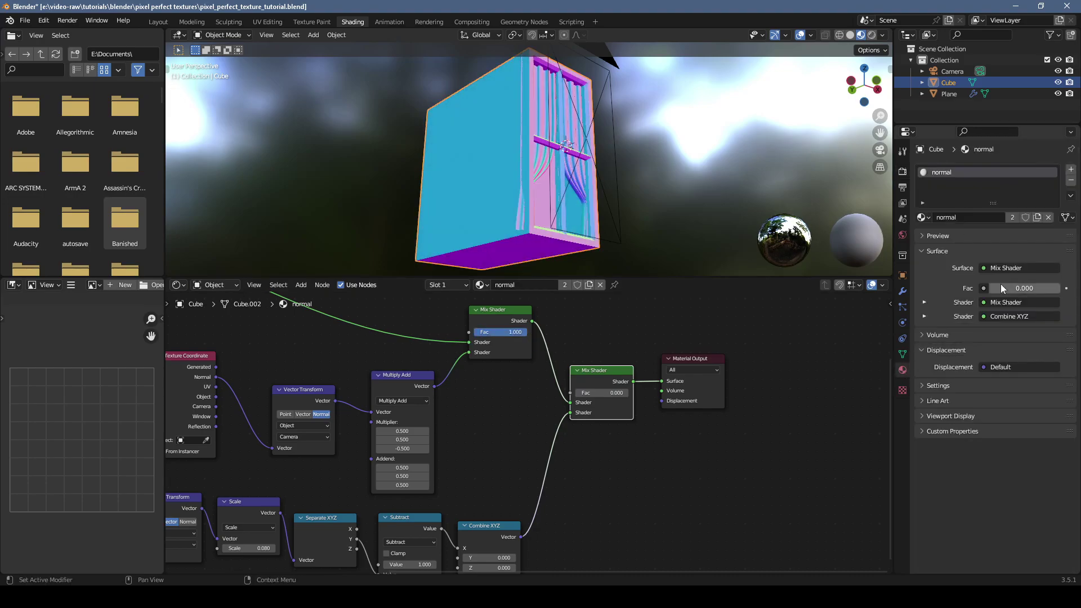
left_click(924, 303)
left_click_drag(1001, 316, 1058, 317)
left_click_drag(1001, 288, 1067, 288)
key("ctrl+s")
Group the normal, height and Mix Shader nodes, and expose the final Mix Shader's factor as a group input.
key("Home")
left_click_drag(597, 526, 329, 363)
key("ctrl+g")
key("Home")
left_click_drag(719, 409, 347, 447)
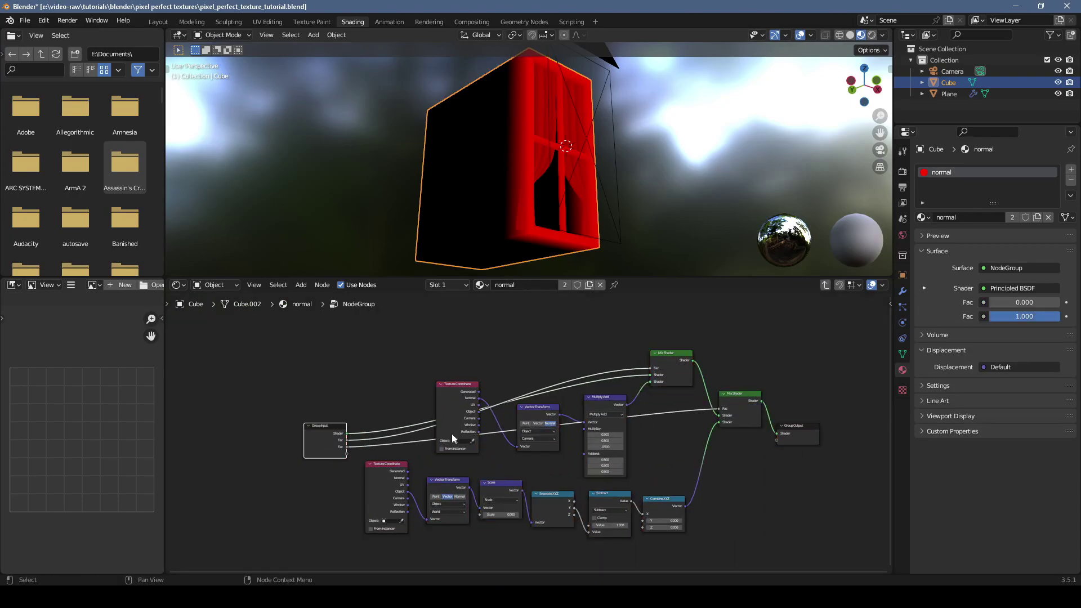
Rename the node group's two factor inputs as Normal and Height.
left_click(890, 304)
left_click(887, 389)
left_click(805, 334)
left_click(844, 401)
type("Normal")
key("Return")
left_click(817, 342)
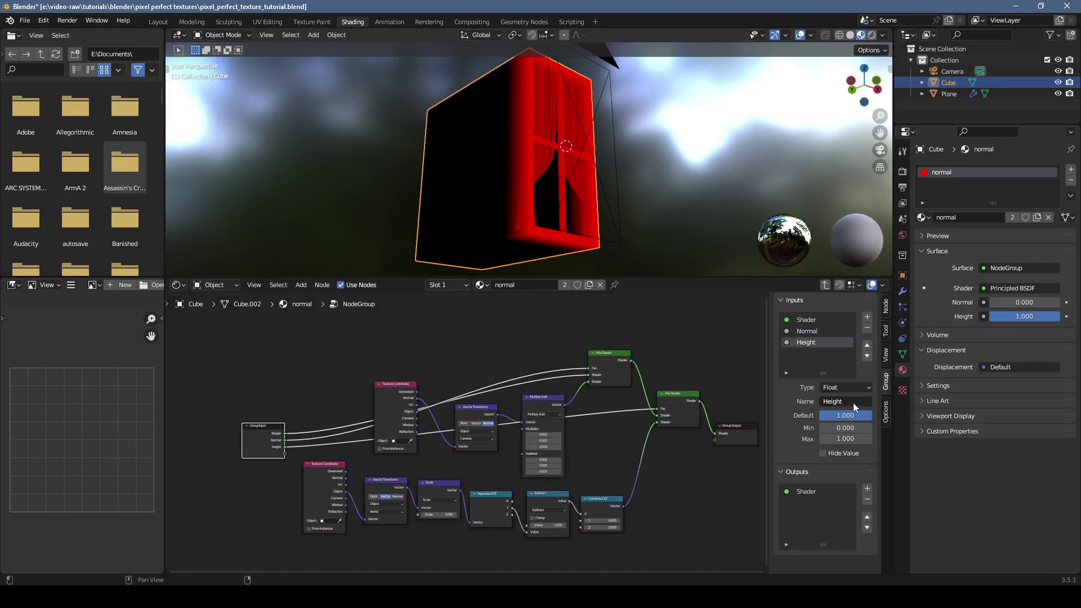
Try out the node group's Normal and Height factors and set both to 0.
left_click_drag(1000, 302, 1059, 302)
left_click_drag(1042, 316, 990, 302)
key("Tab")
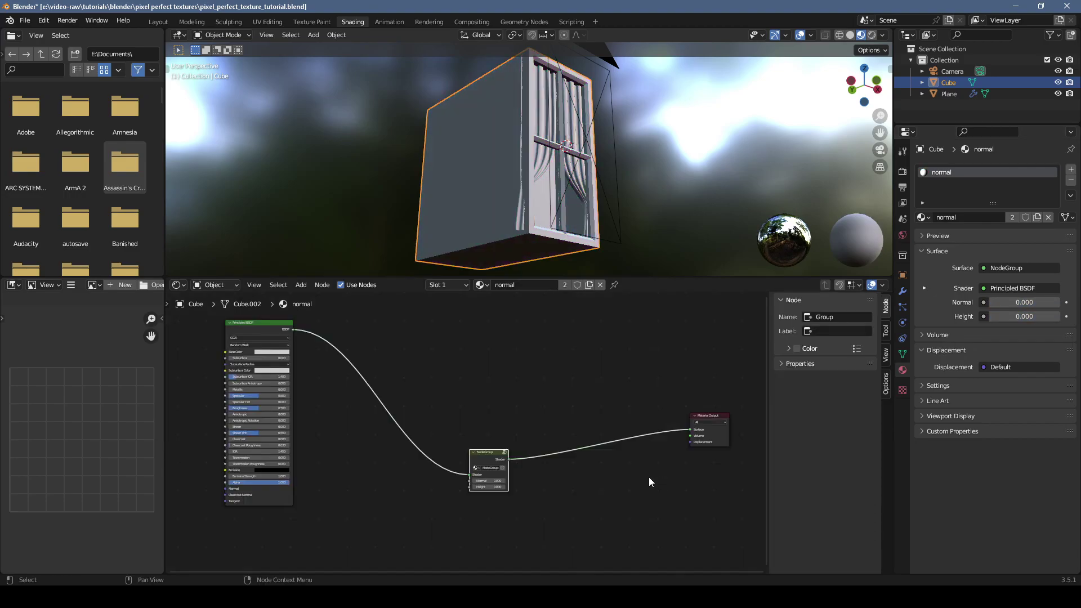
left_click(489, 453)
key("Tab")
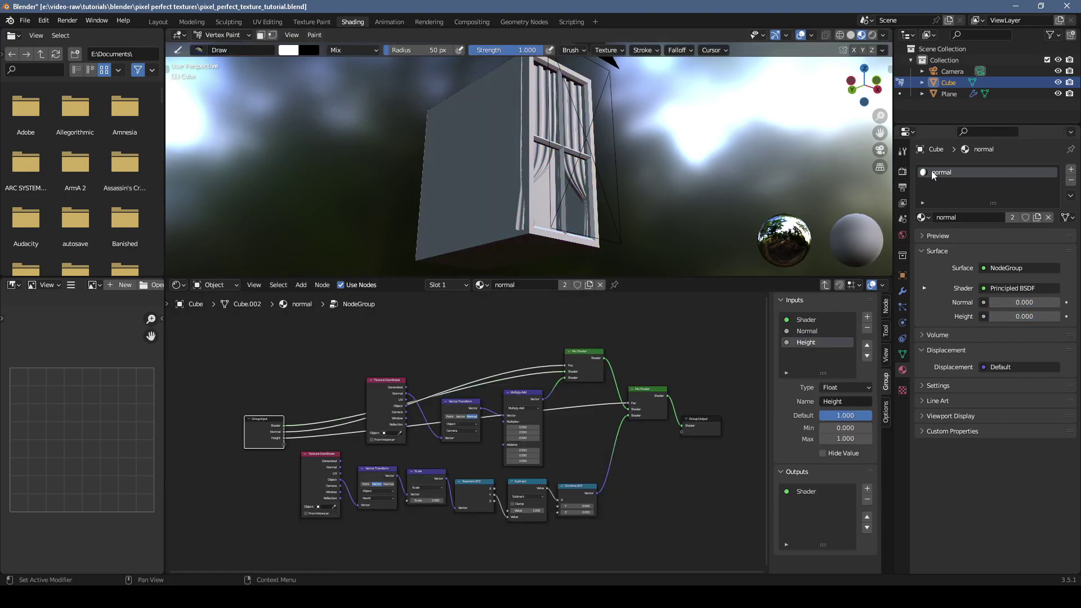
Set the colour management display device to sRGB.
left_click(902, 171)
scroll(1001, 450, "down", 15)
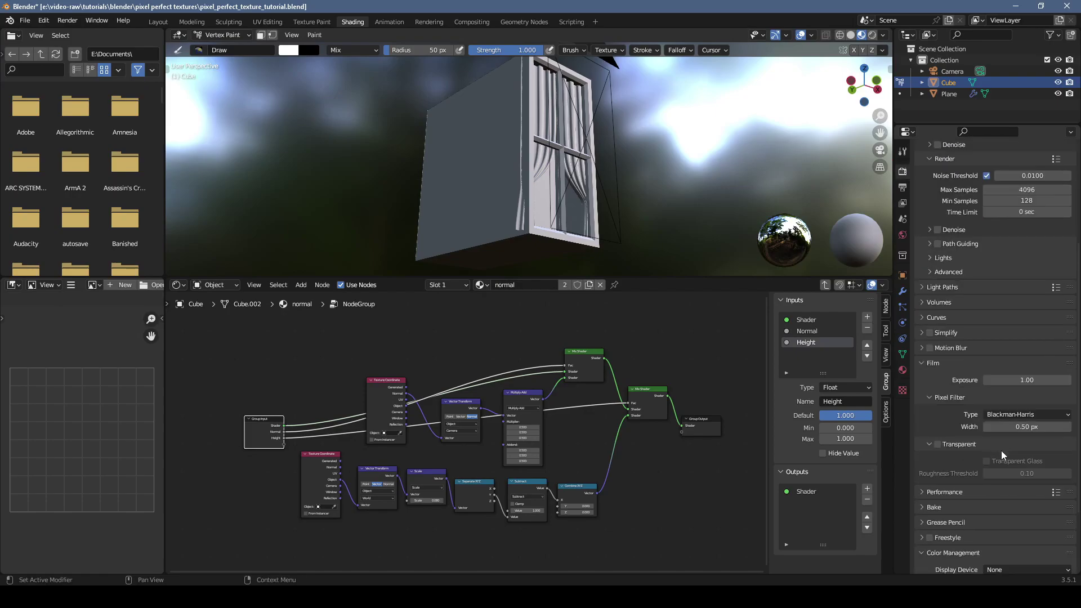
left_click(1019, 478)
left_click(1004, 495)
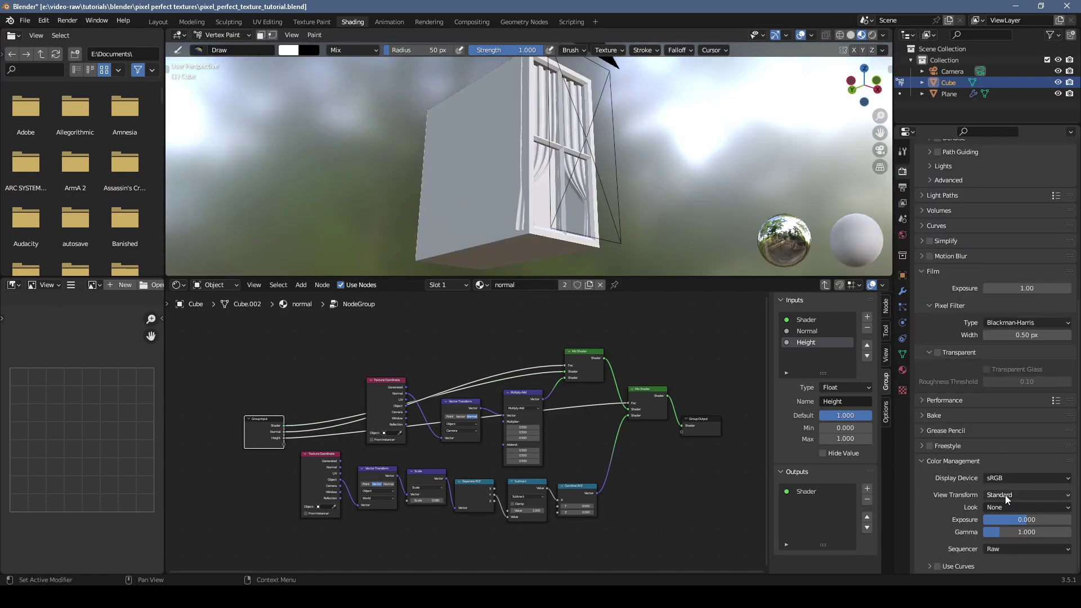
Switch to the Layout workspace and put the window frame object in Vertex Paint mode.
key("ctrl+Tab")
left_click(158, 22)
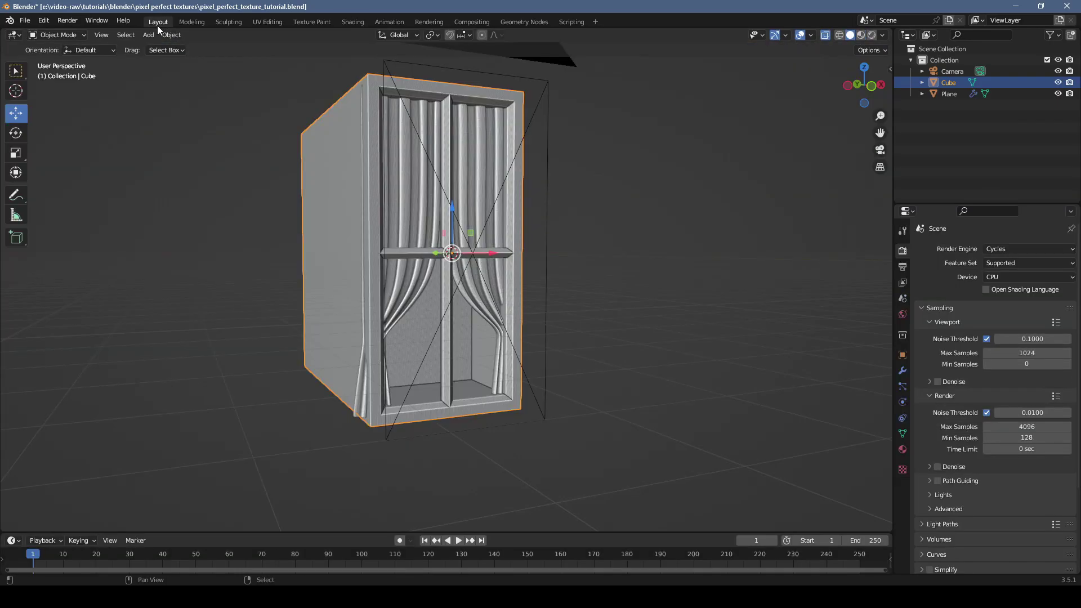
left_click(64, 37)
left_click(72, 81)
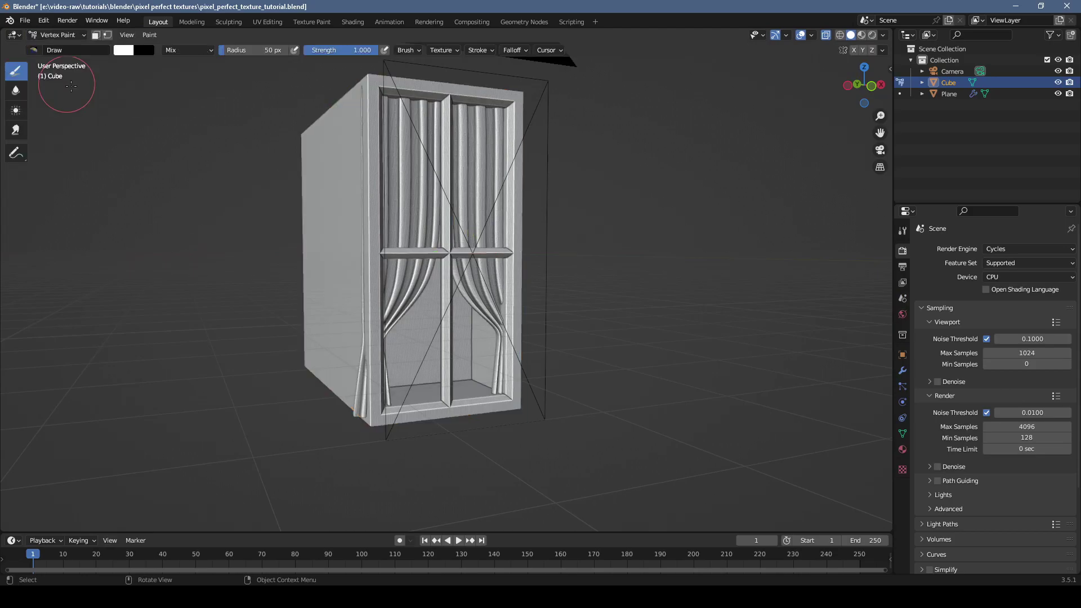
Select the glass face behind the curtains, enable face-masked painting and fill that face with blue vertex colour.
key("KP_1")
key("Tab")
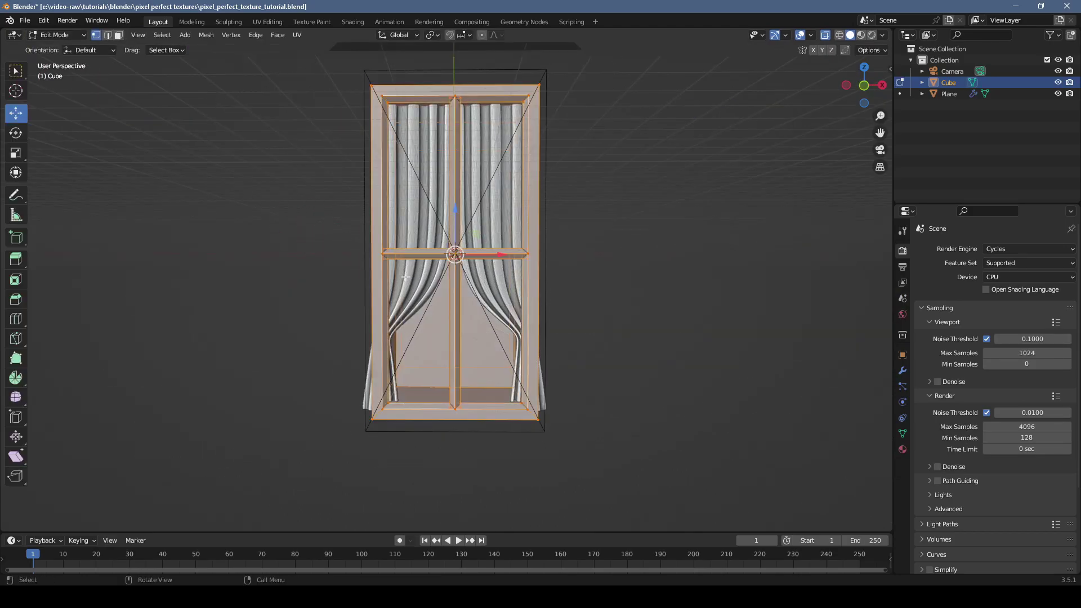
middle_click_drag(448, 309, 445, 307)
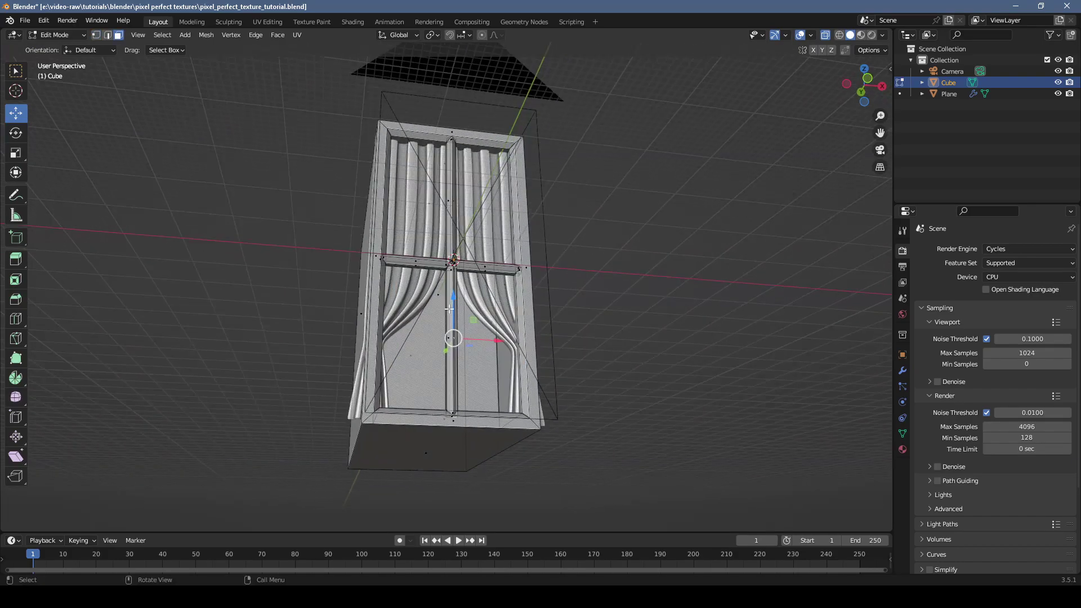
key("Tab")
left_click(96, 35)
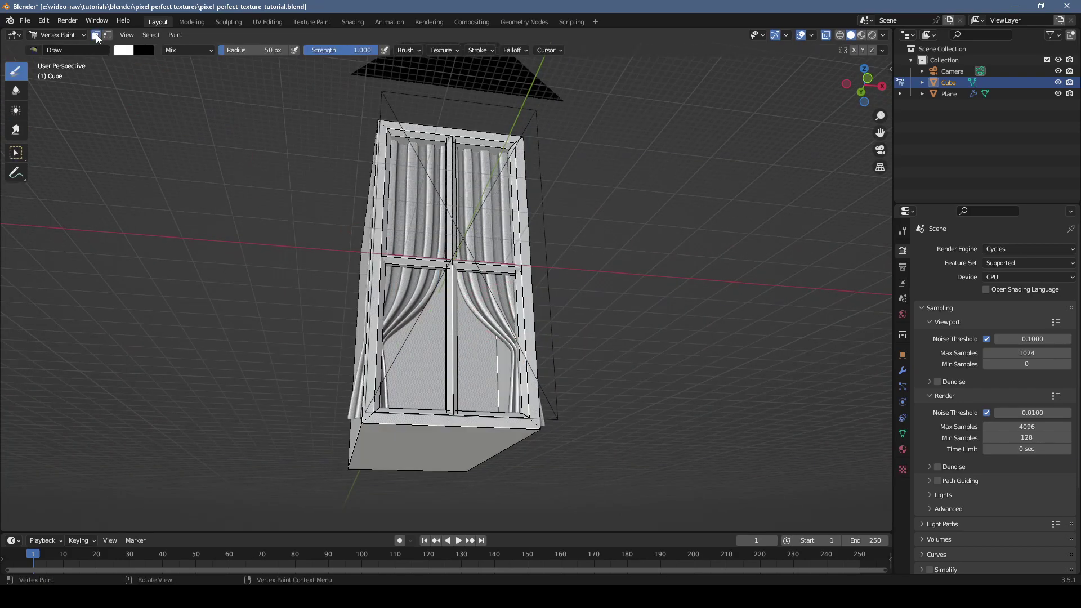
left_click(891, 69)
left_click(886, 96)
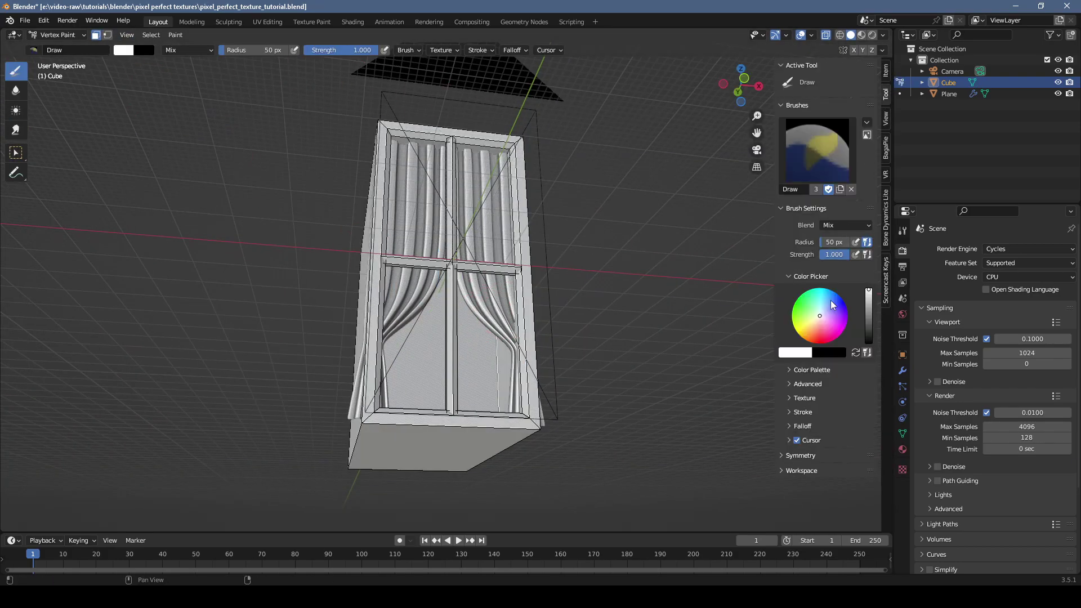
key("shift+k")
Invert the face selection and fill the rest of the window frame with a dark reddish-brown vertex colour.
key("Tab")
middle_click_drag(661, 312, 644, 336)
key("ctrl+i")
key("Tab")
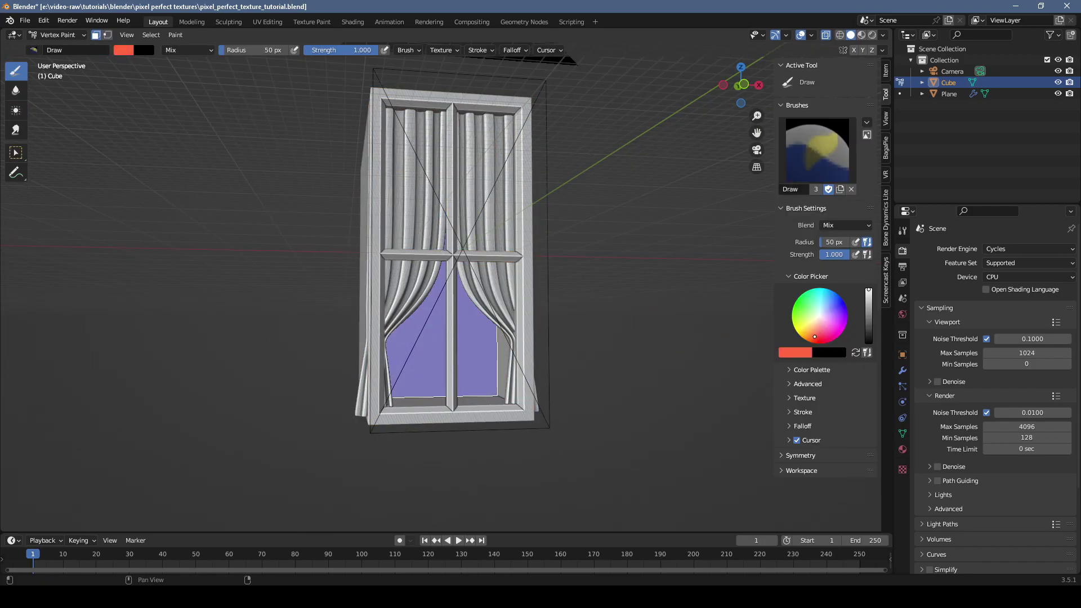
left_click(868, 316)
key("shift+k")
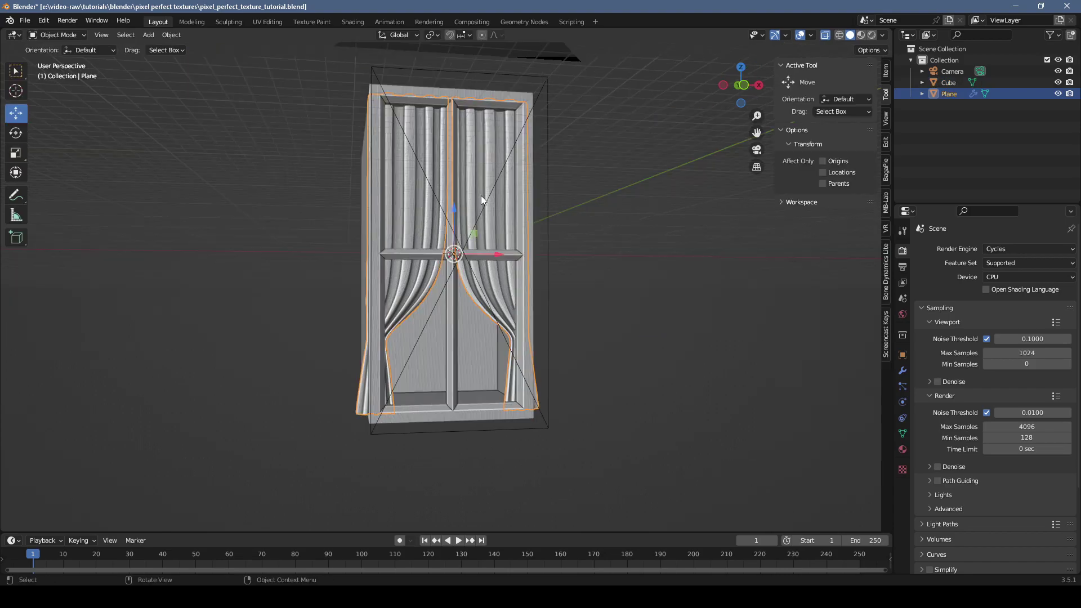
Fill the curtains with a crimson vertex colour in Vertex Paint mode and check the result with a render.
left_click(61, 35)
left_click(56, 90)
left_click(824, 337)
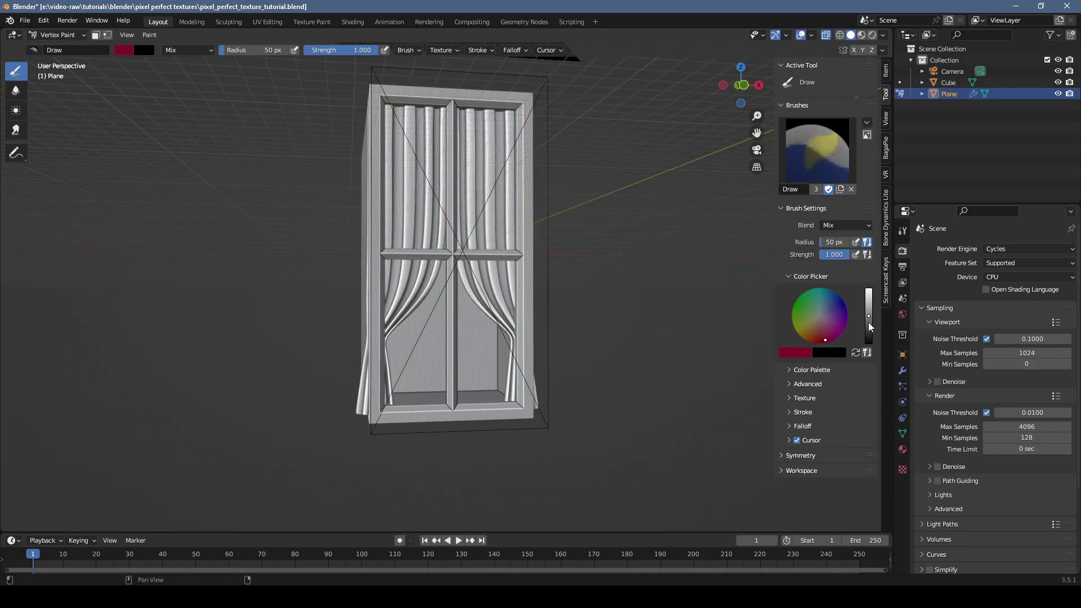
left_click_drag(868, 325, 868, 298)
key("shift+k")
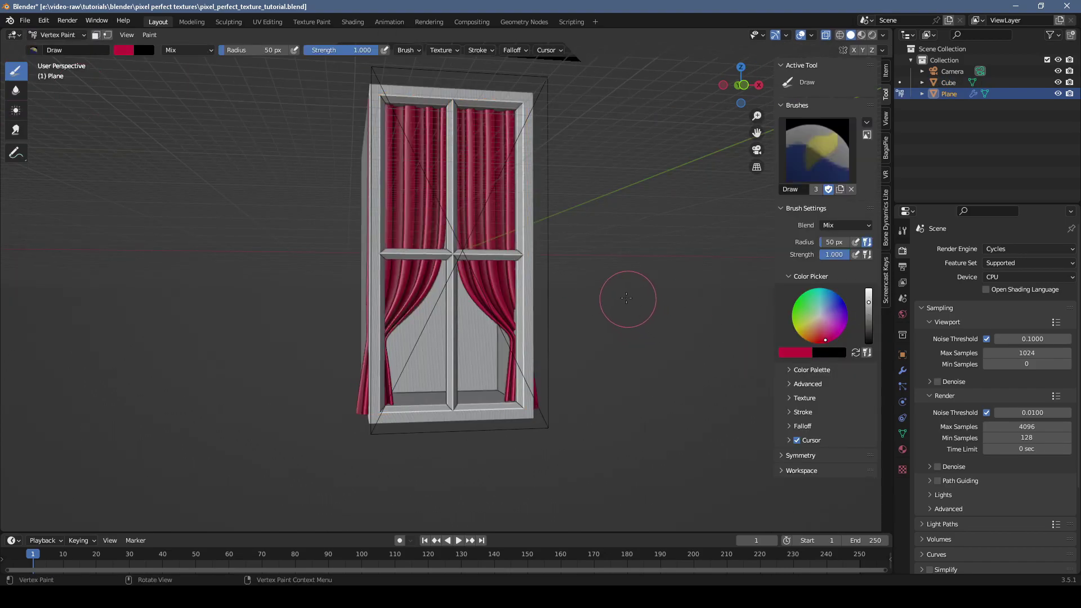
key("F12")
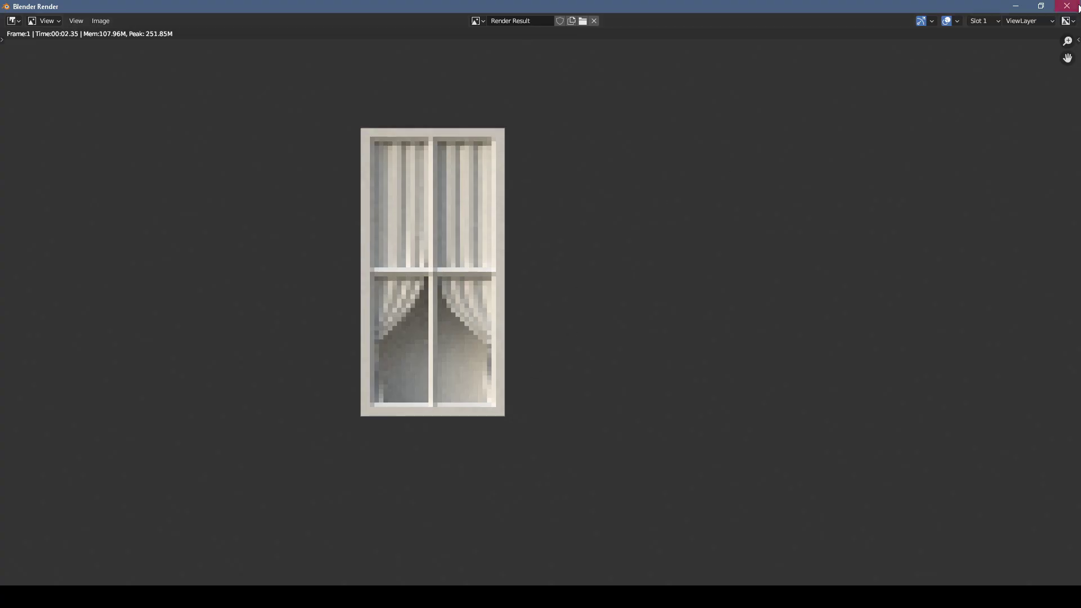
left_click(1077, 7)
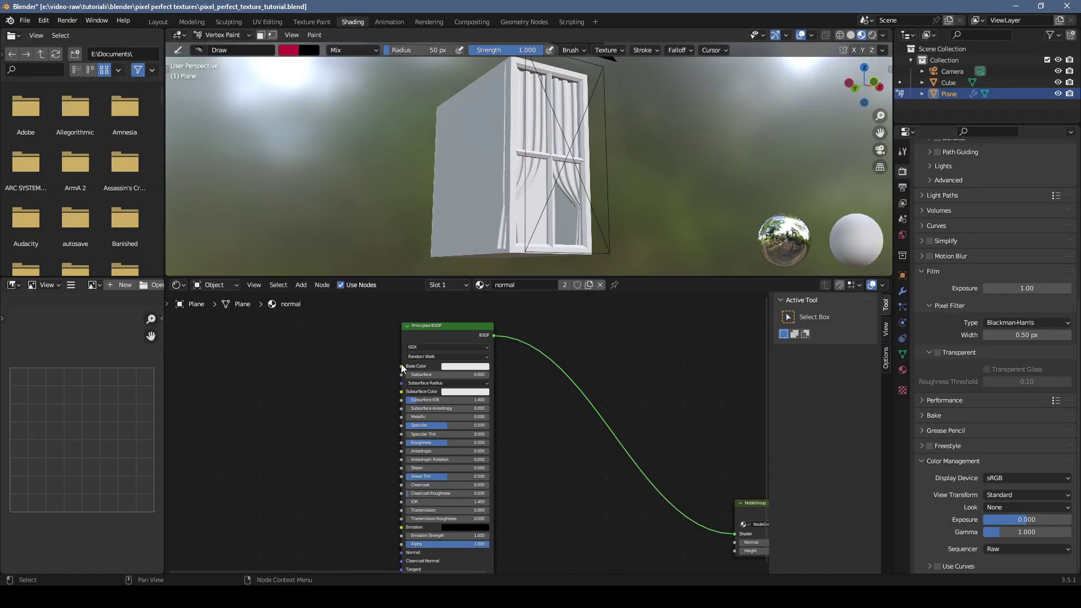
Connect a new Color Attribute node to the Principled BSDF's Base Color.
left_click_drag(400, 367, 189, 405)
type("color attrib")
key("Return")
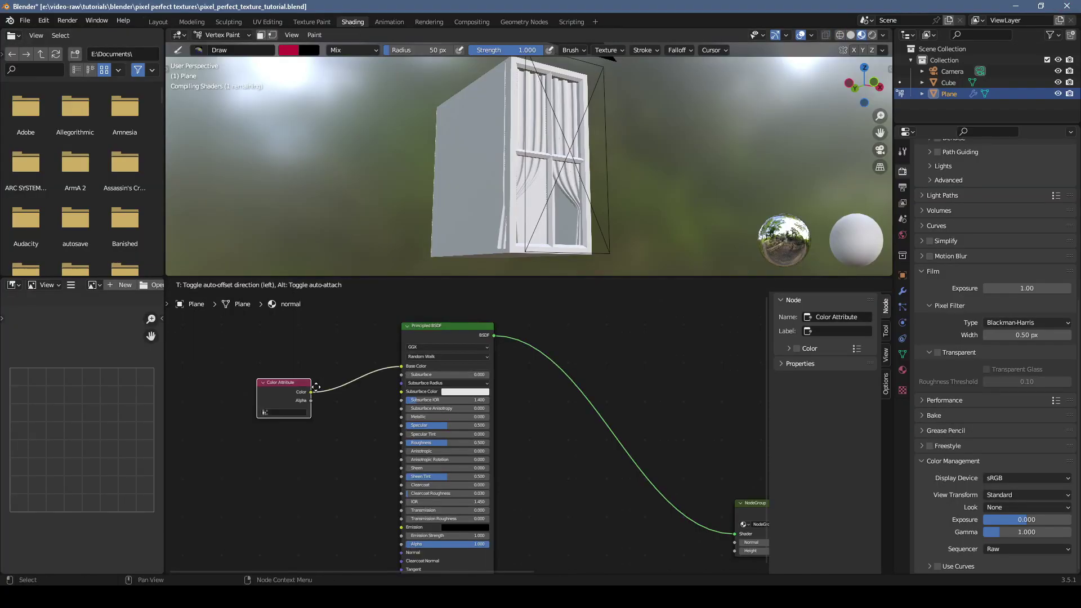
left_click(316, 387)
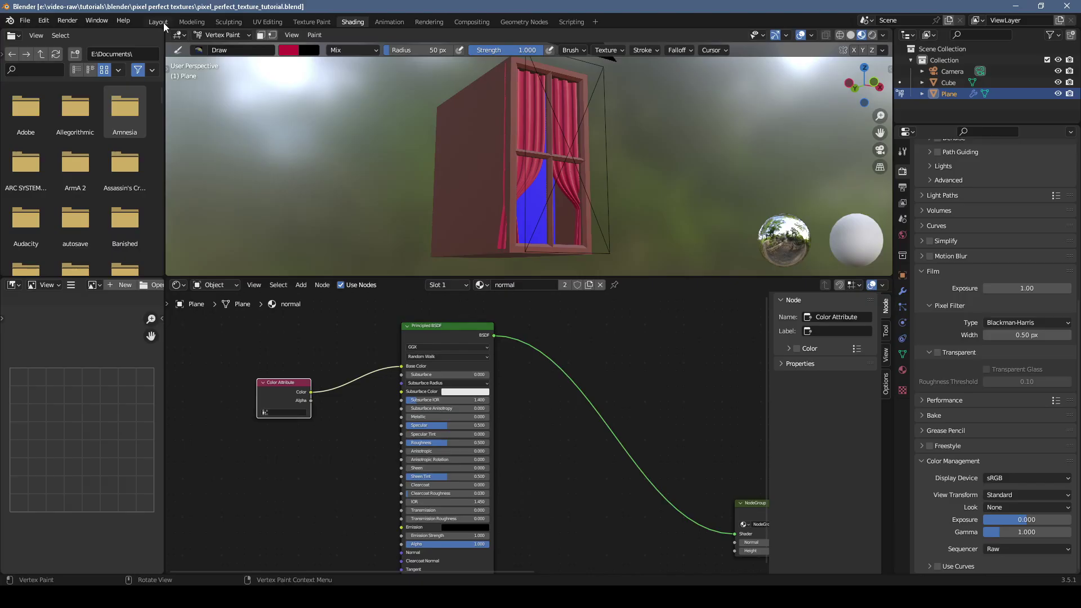
In the Layout workspace, keyframe the sRGB display device at frame 1 and open the curtains' material properties.
left_click(159, 22)
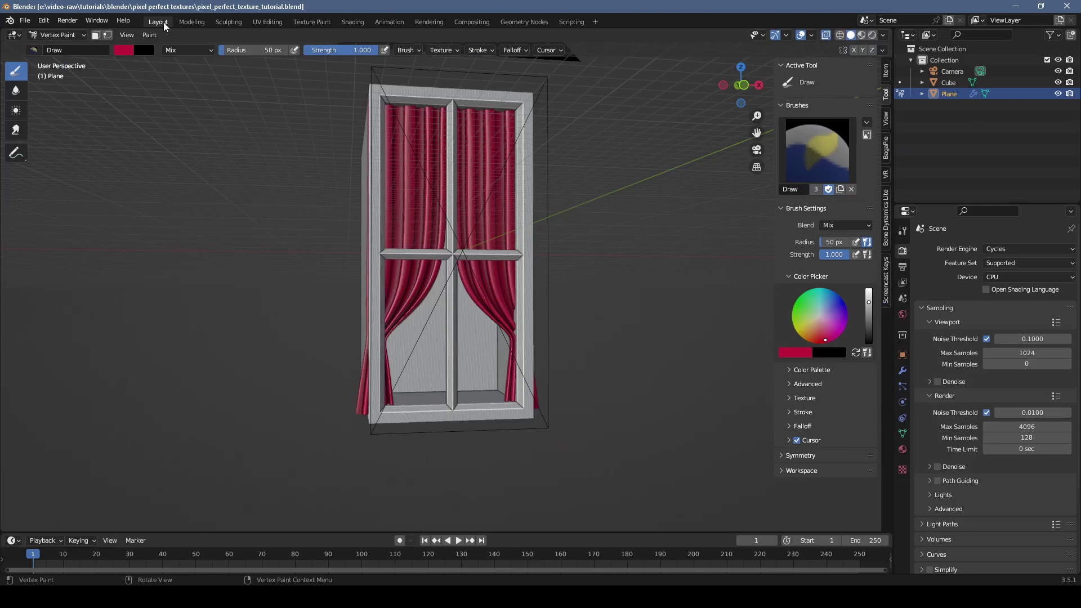
scroll(47, 564, "up", 2)
scroll(47, 564, "up", 8)
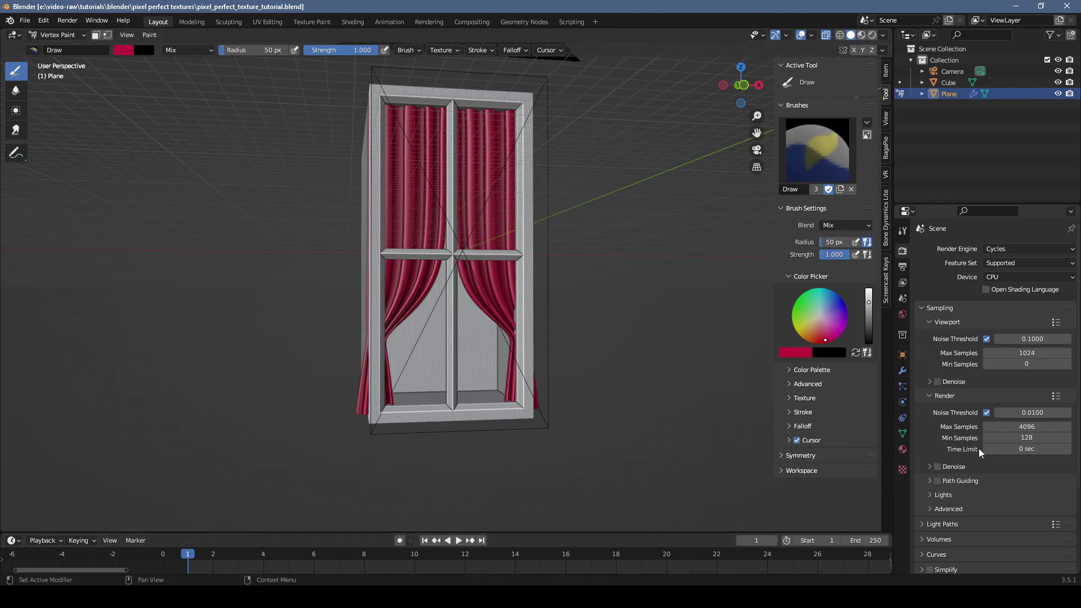
scroll(980, 453, "down", 5)
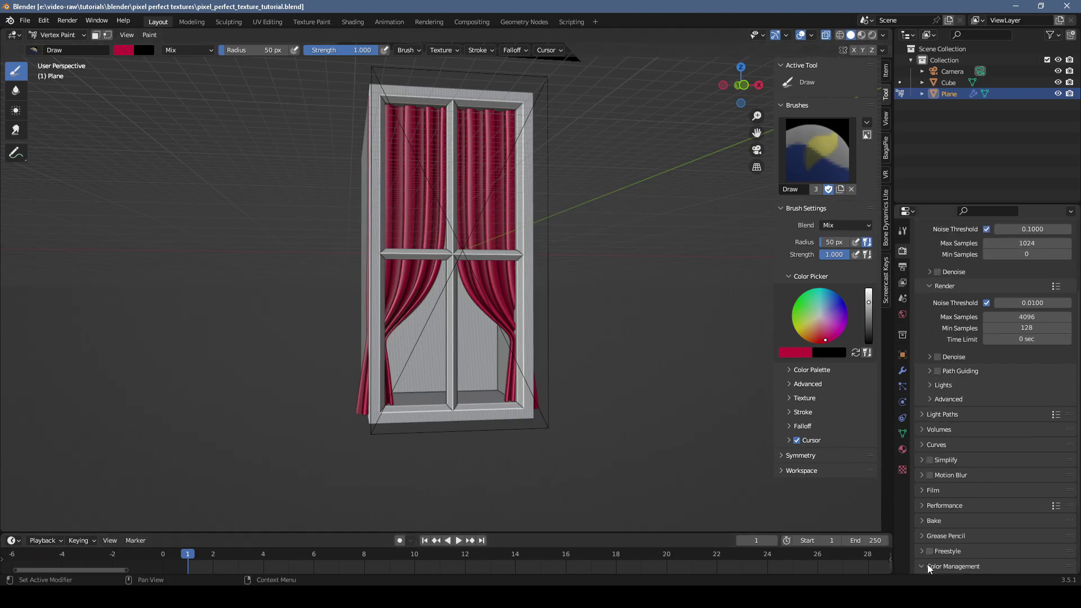
scroll(929, 569, "down", 5)
right_click(1001, 486)
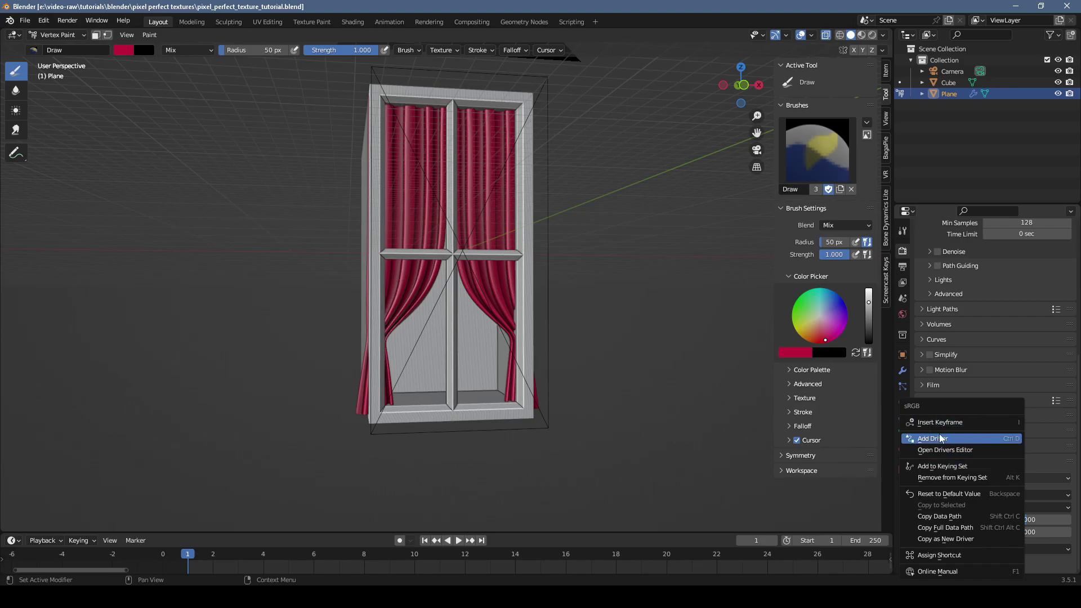
left_click(970, 424)
left_click(902, 449)
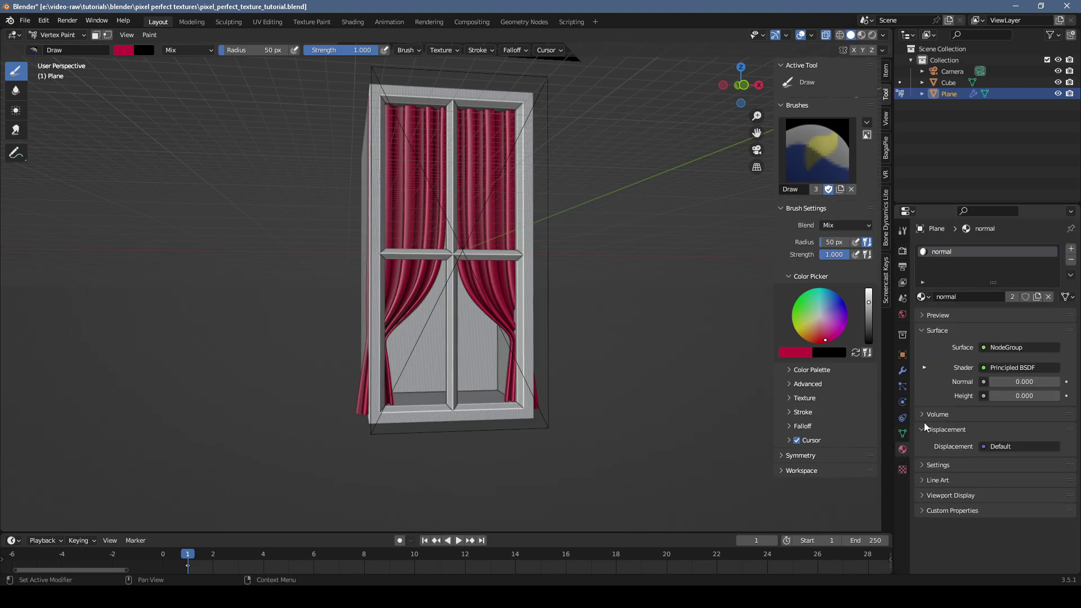
Keyframe the material's Normal and Height values at 0 on frame 1.
right_click(1001, 383)
left_click(1002, 383)
right_click(1003, 396)
left_click(1003, 397)
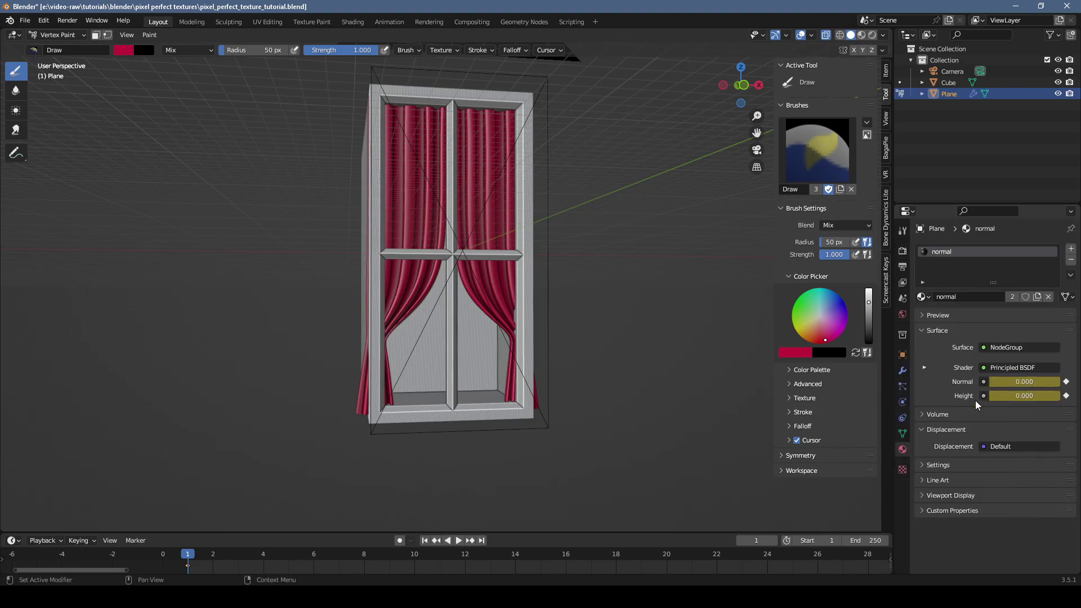
On frame 2, keyframe the material's Normal value at 1 and Height at 0.
key("space")
key("space")
right_click(1015, 385)
left_click(1015, 382)
right_click(1020, 398)
left_click(1020, 398)
Change the colour management display device and keyframe it on frame 2.
left_click(903, 251)
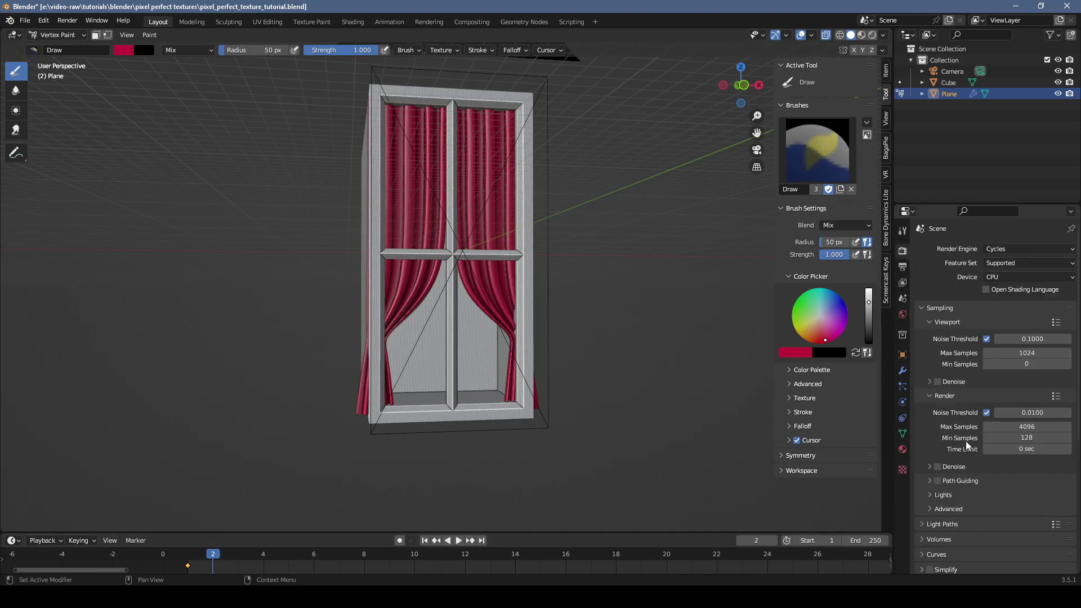
scroll(967, 446, "down", 10)
left_click(1000, 478)
left_click(998, 518)
right_click(1002, 480)
left_click(978, 441)
On frame 3, keyframe the display device, the material's Normal at 0 and its Height at 1.
left_click_drag(215, 555, 238, 556)
right_click(1018, 479)
left_click(957, 439)
left_click(902, 449)
left_click_drag(1013, 395, 1056, 396)
right_click(1038, 396)
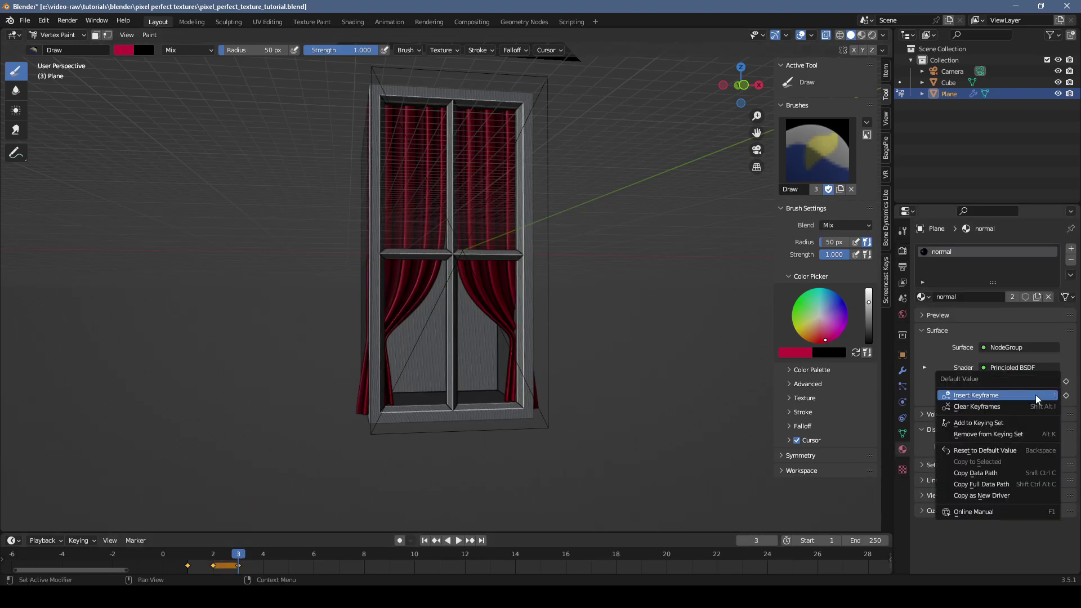
left_click(1037, 397)
right_click(1032, 385)
left_click(1032, 385)
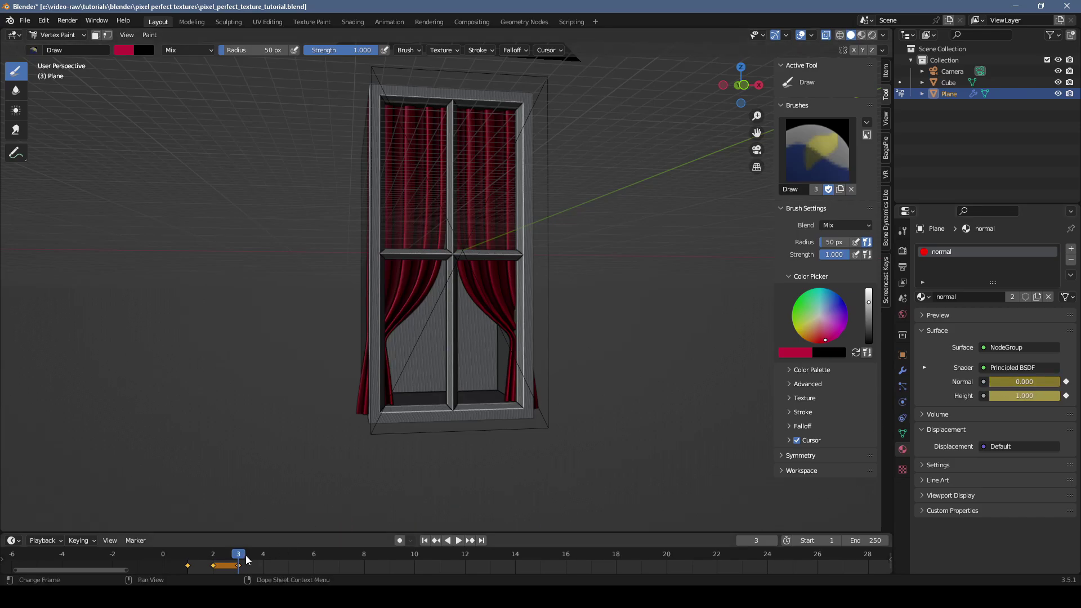
Render the window's colour, normal and height maps from frames 1, 2 and 3.
key("space")
left_click_drag(243, 560, 197, 563)
left_click(66, 20)
left_click(75, 33)
scroll(507, 296, "up", 10)
left_click(545, 225)
key("Escape")
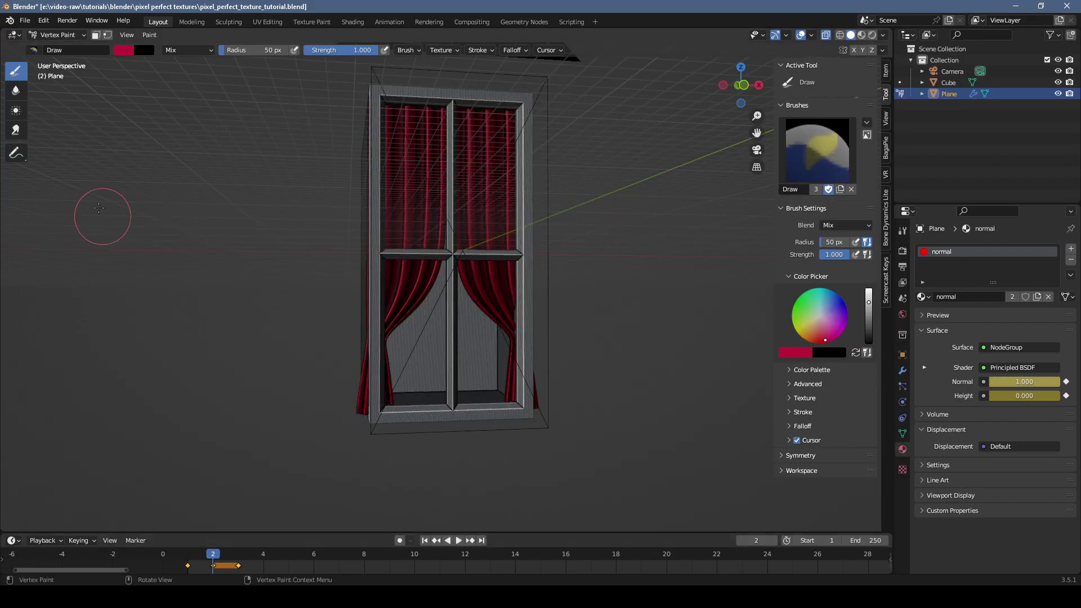
key("F12")
key("Escape")
left_click(236, 555)
left_click(68, 20)
left_click(77, 34)
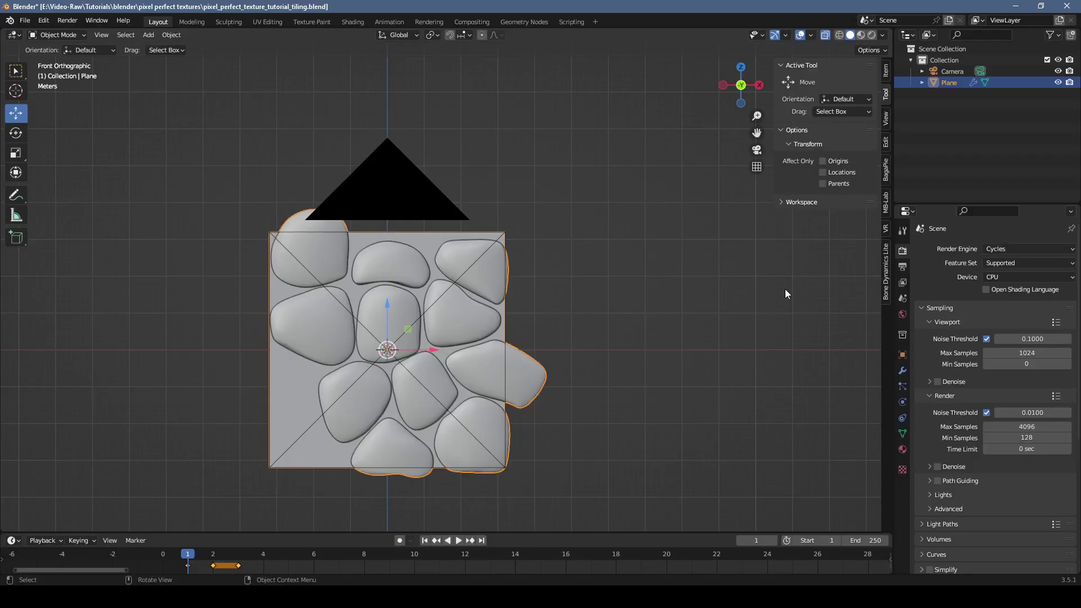
Add an Array modifier to the stone plane with count 3, using a constant X offset of 64 m instead of the relative offset.
left_click(902, 231)
left_click(974, 249)
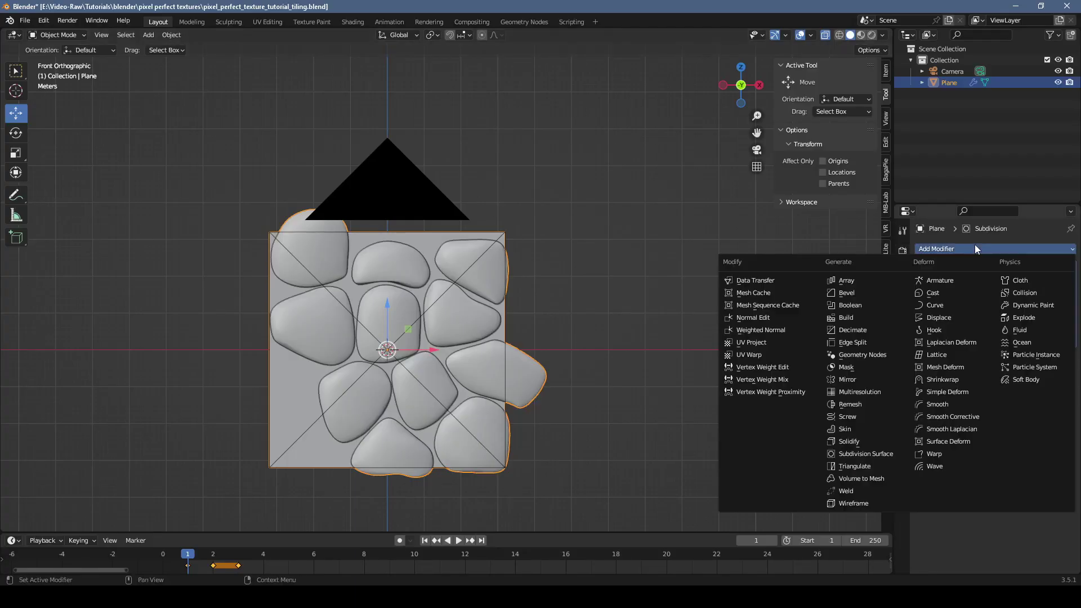
left_click(836, 283)
left_click(938, 405)
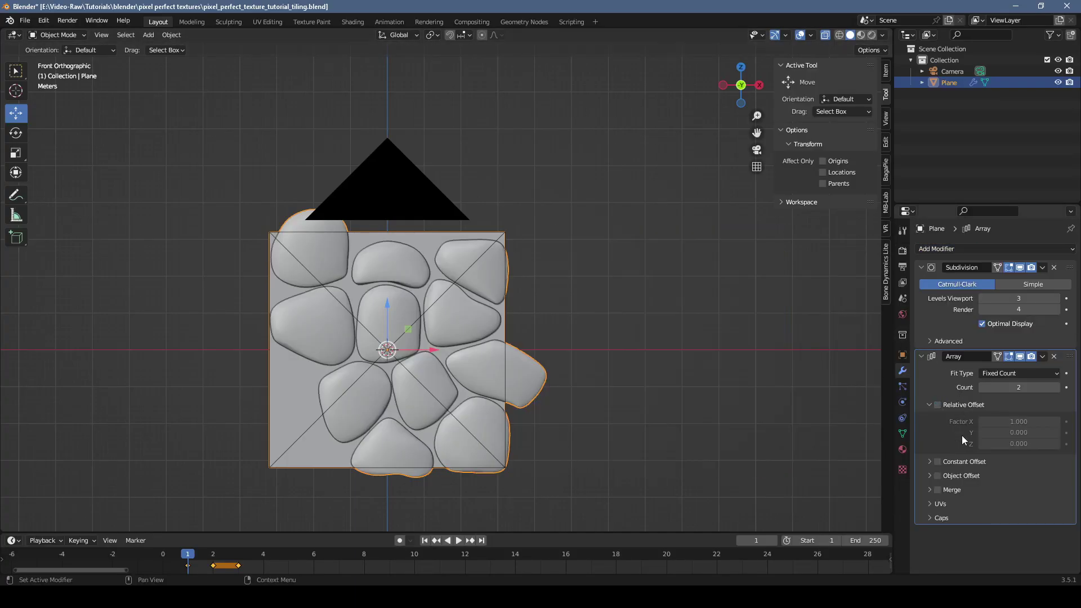
left_click(937, 462)
left_click(929, 462)
double_click(1002, 478)
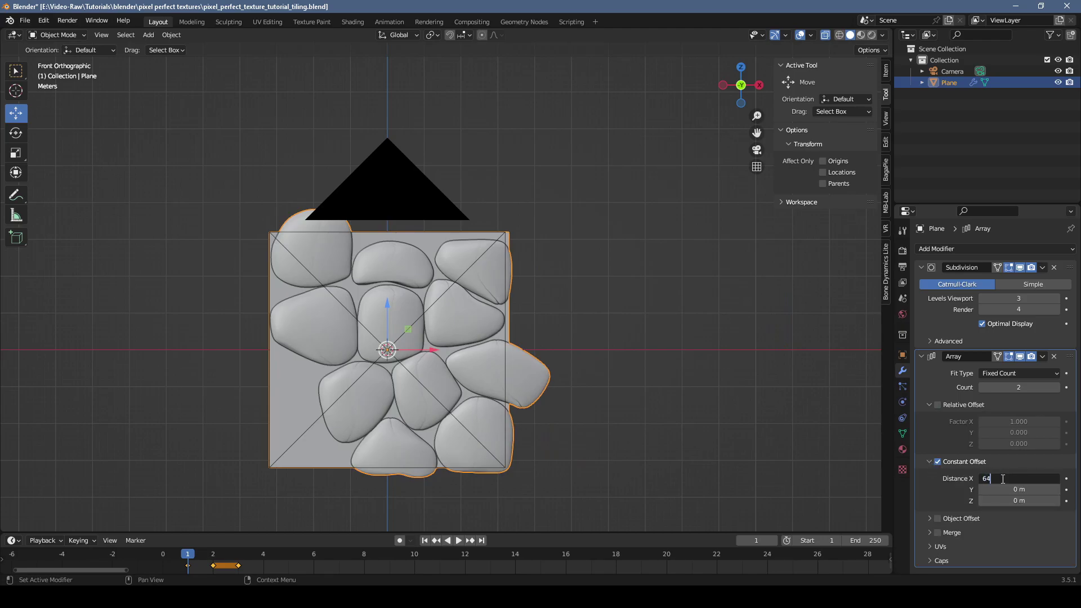
type("64")
key("Return")
left_click(1057, 387)
scroll(497, 379, "down", 4)
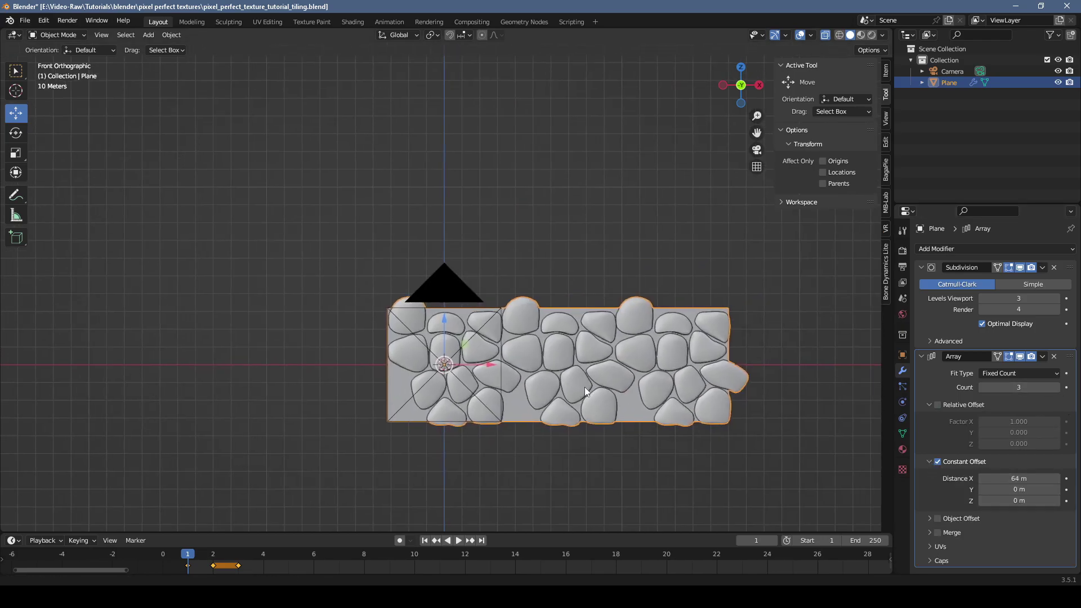
Duplicate the Array modifier and set the copy's constant offset to 0 m in X and 64 m in Z.
left_click(1042, 356)
left_click(1004, 382)
scroll(1004, 458, "down", 6)
left_click(1013, 497)
type("0")
key("Tab")
type("64")
key("Return")
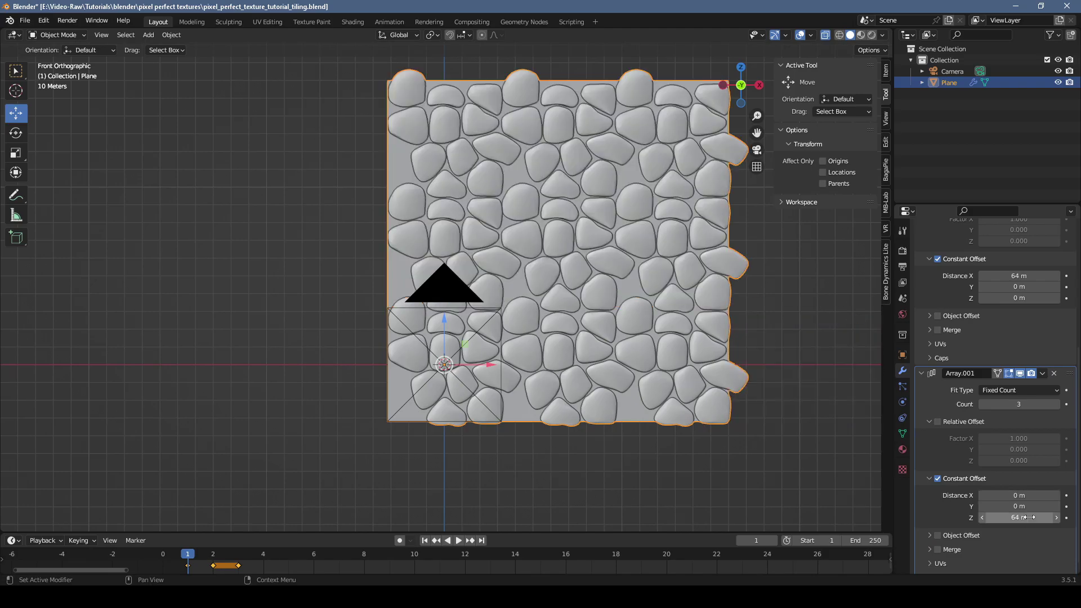
Move the camera 64 m along X and 64 m along Z to frame the middle tile.
left_click(952, 71)
type("gx")
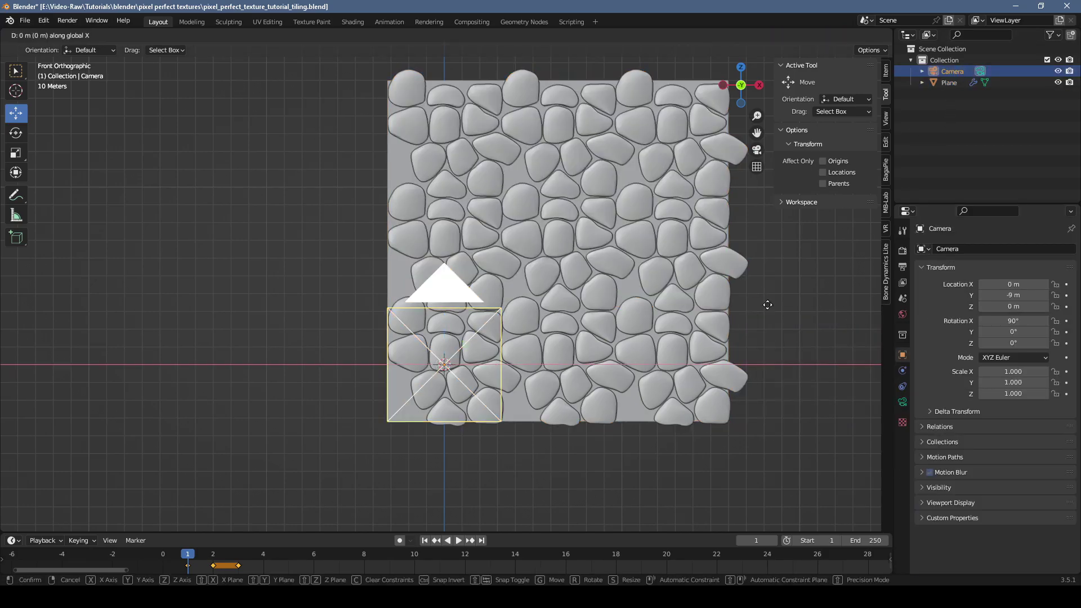
type("64")
key("Return")
type("gx64z")
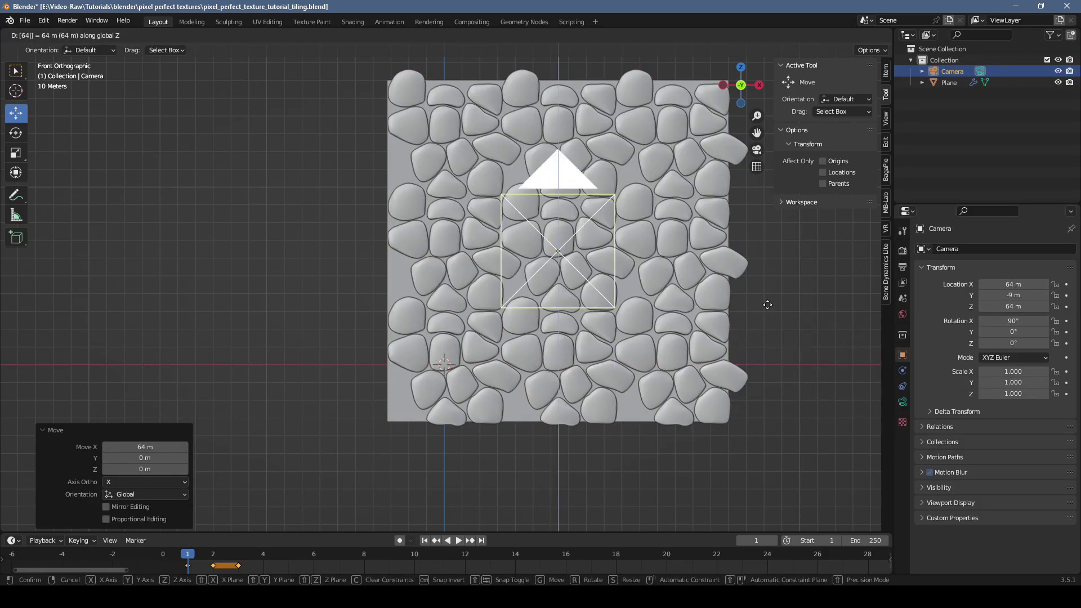
key("Return")
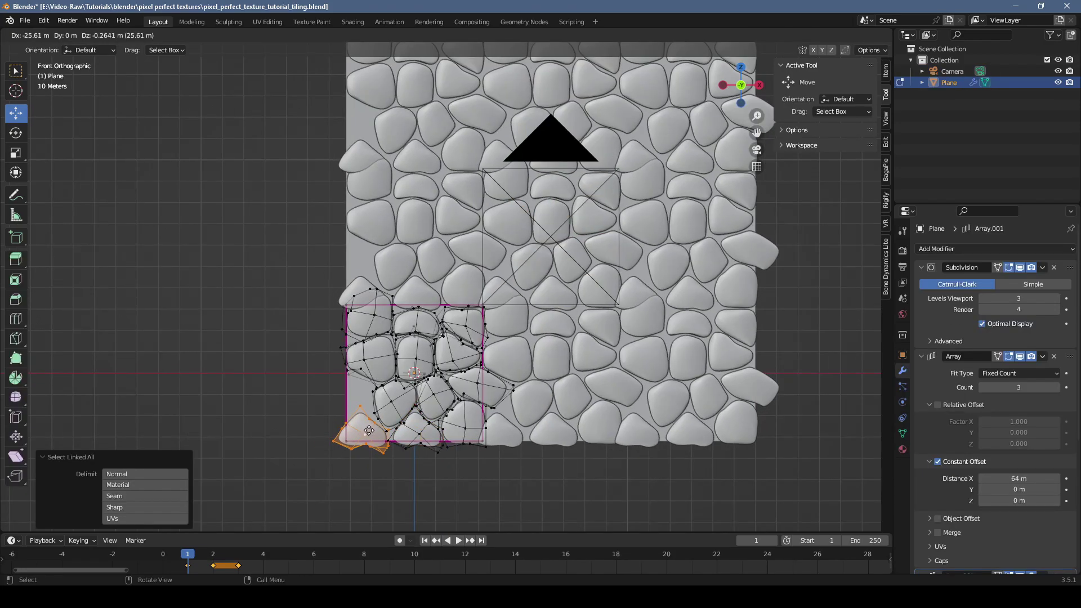
Place the duplicated stone about 25 m along negative X in the tile's lower-left gap and reshape it with its vertices.
left_click(369, 430)
scroll(369, 430, "up", 3)
middle_click_drag(369, 430, 375, 342, "shift")
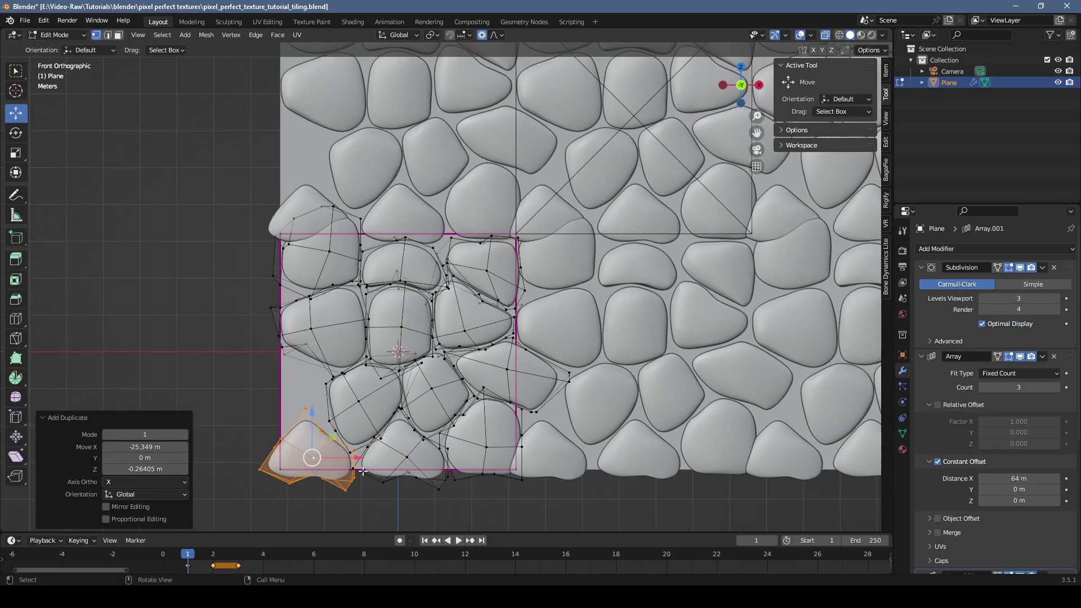
left_click(272, 448)
left_click_drag(292, 427, 307, 394)
left_click(301, 445)
left_click_drag(304, 455, 298, 457)
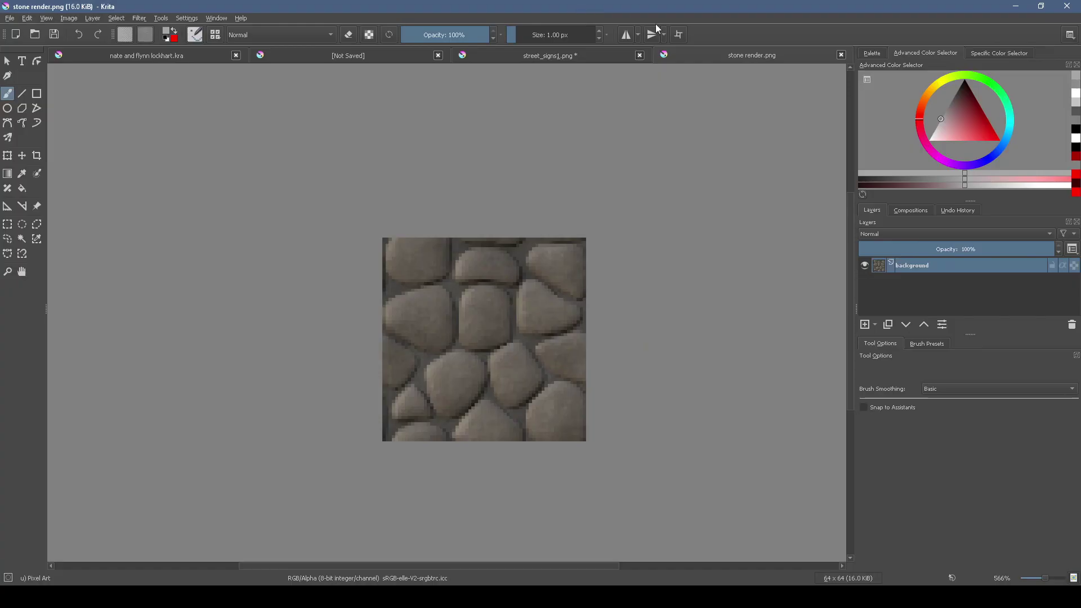
In Krita, check the seams of the stone render in wrap-around mode.
key("w")
scroll(593, 336, "down", 5)
middle_click_drag(592, 337, 481, 354)
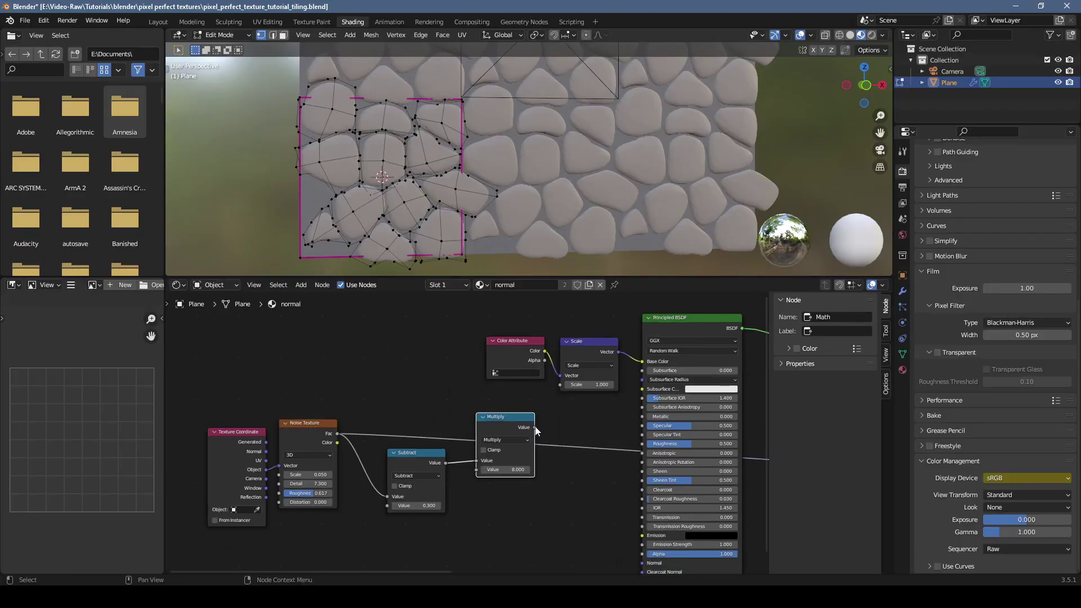
Render the noise-textured stones from Blender and inspect how the image tiles in Krita's wrap-around mode.
key("F12")
scroll(666, 224, "up", 3)
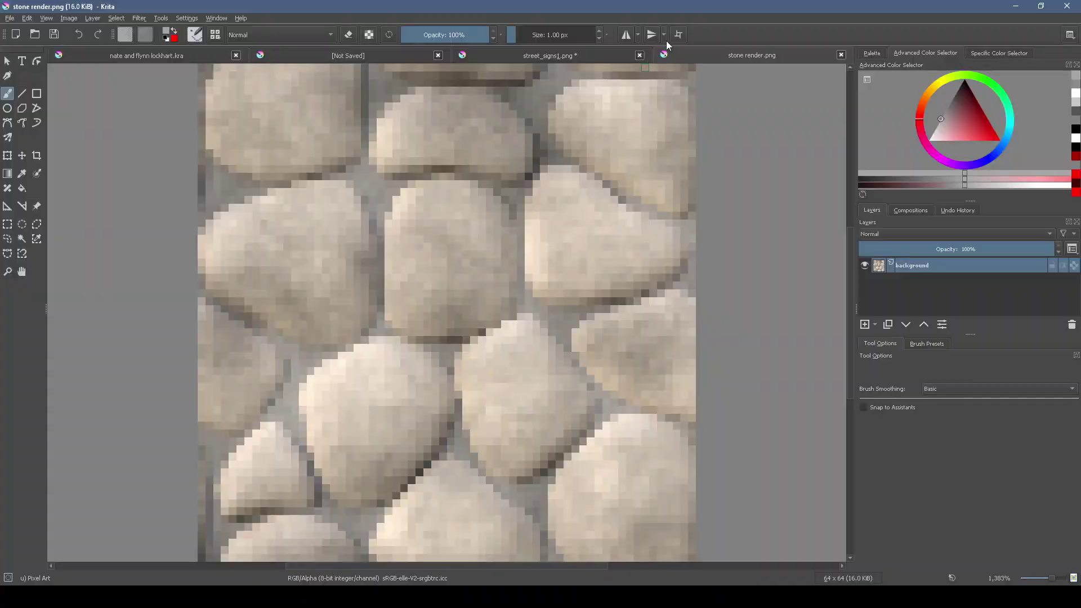
key("w")
key("ctrl+minus")
key("ctrl+minus")
key("ctrl+minus")
key("ctrl+minus")
key("ctrl+minus")
key("ctrl+minus")
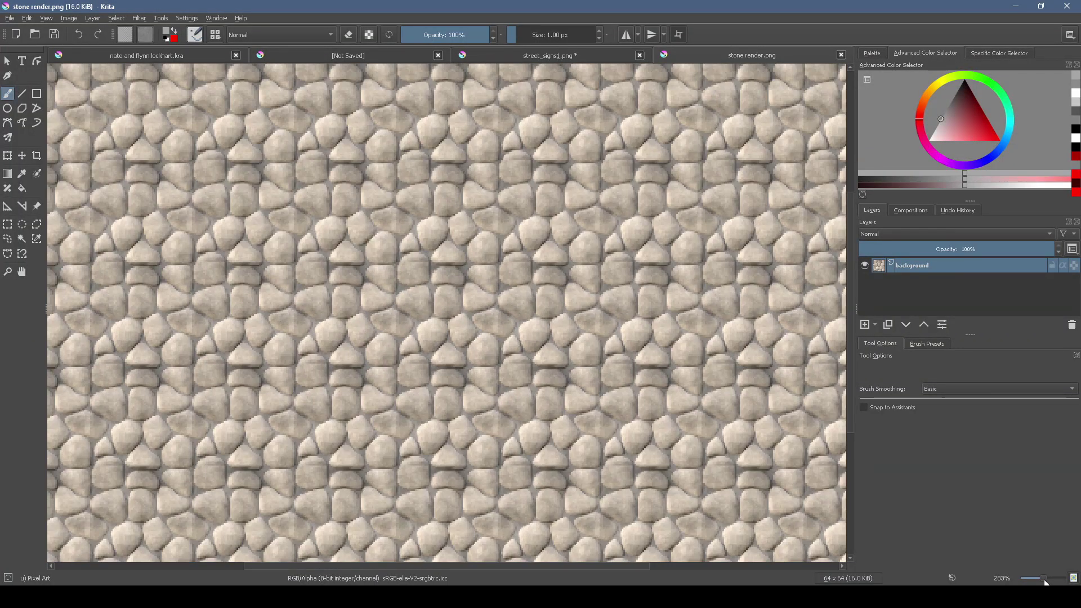
key("ctrl+plus")
key("ctrl+plus")
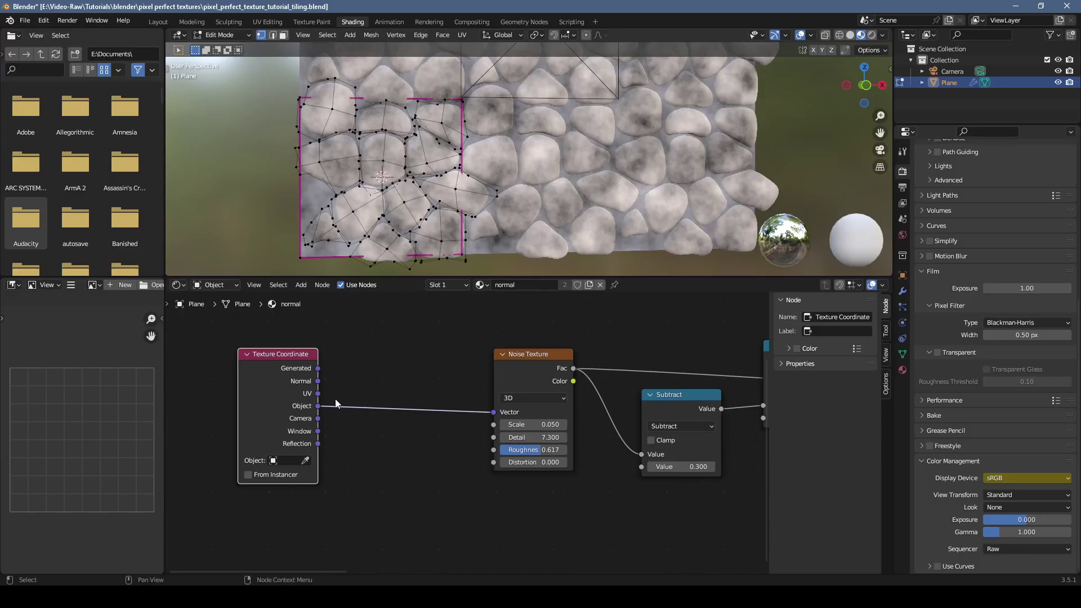
In Blender's shader nodes, add a vector Scale node fed by the Object texture coordinate and set its scale to tau / 64.
left_click_drag(318, 406, 344, 417)
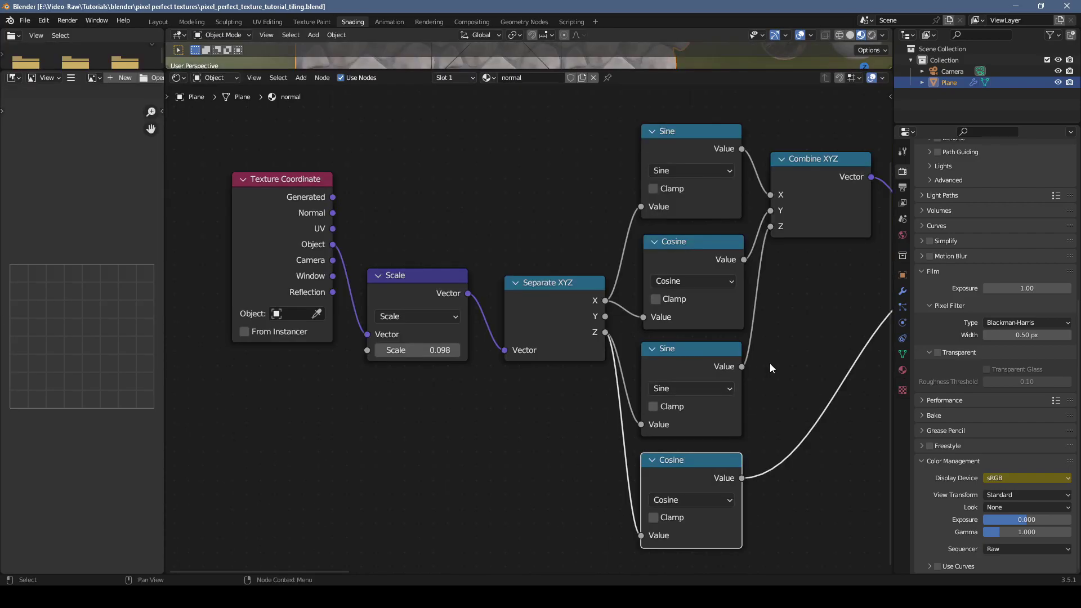
middle_click_drag(770, 367, 569, 367)
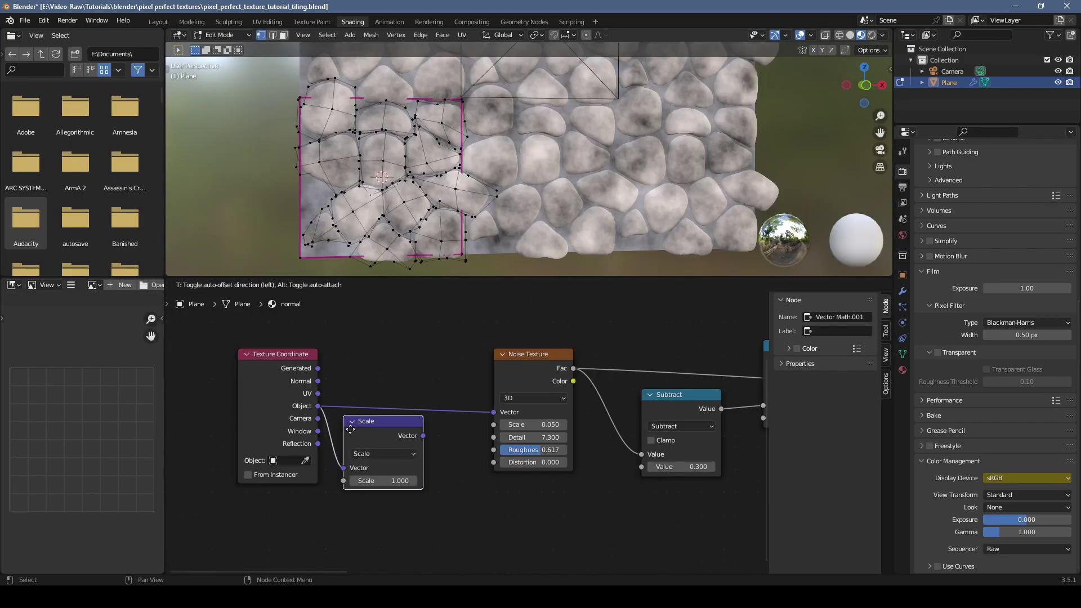
left_click(374, 438)
left_click(408, 490)
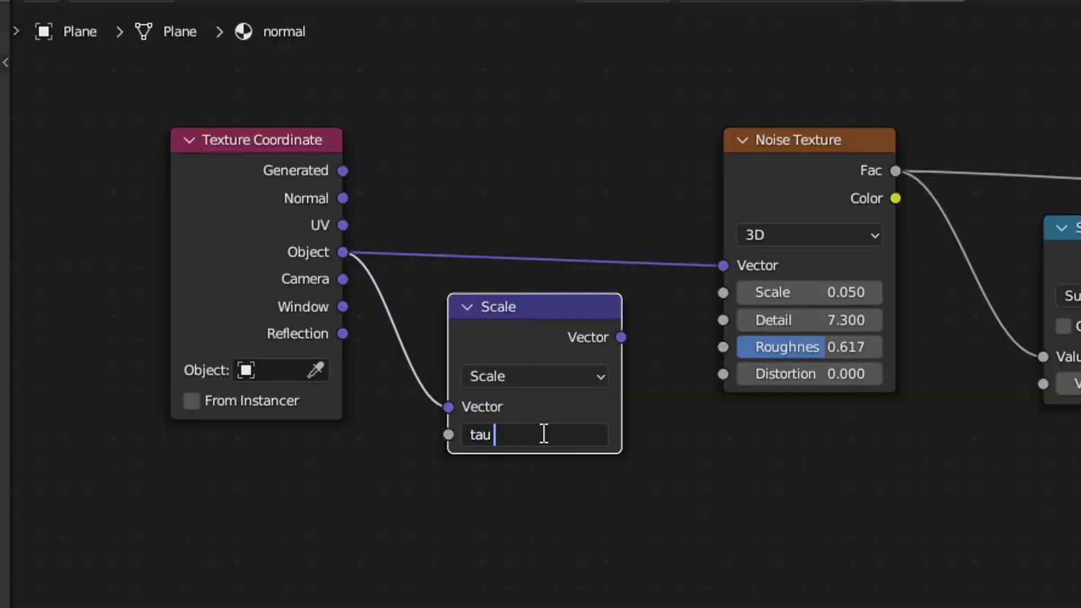
type("tau / 64")
key("Return")
Split the scaled vector with a Separate XYZ node and feed its X into new Sine and Cosine nodes.
left_click_drag(620, 337, 685, 331)
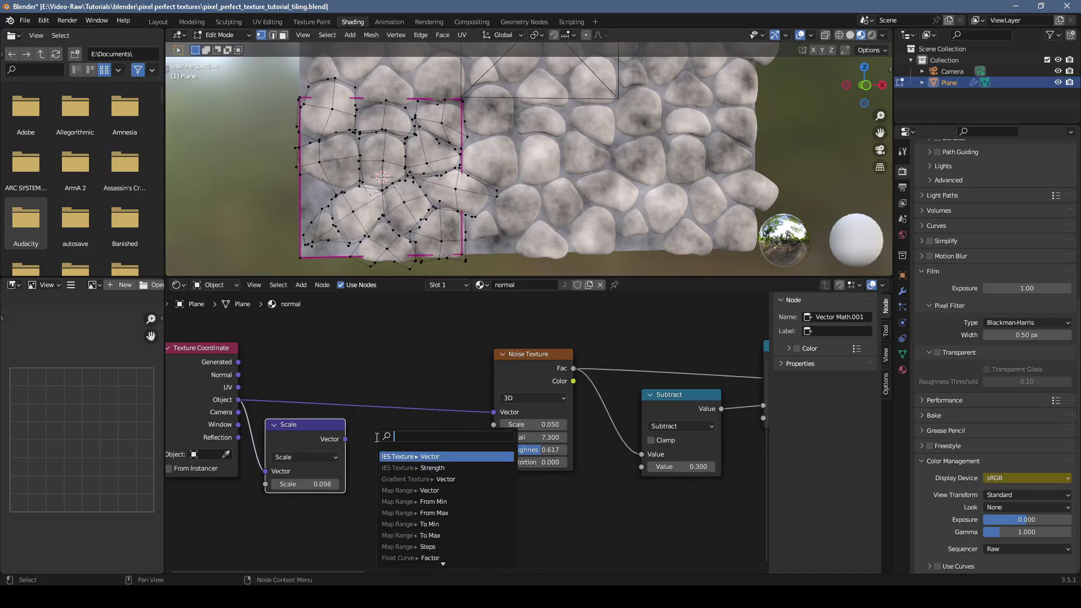
type("sep")
key("Return")
scroll(441, 424, "down", 2)
left_click_drag(450, 438, 476, 364)
type("sine")
key("Return")
left_click(470, 353)
type("cosine")
Feed the Separate XYZ node's Z output into another pair of Sine and Cosine nodes.
left_click_drag(451, 438, 475, 542)
key("Return")
left_click(471, 415)
key("Return")
type("cos")
key("Return")
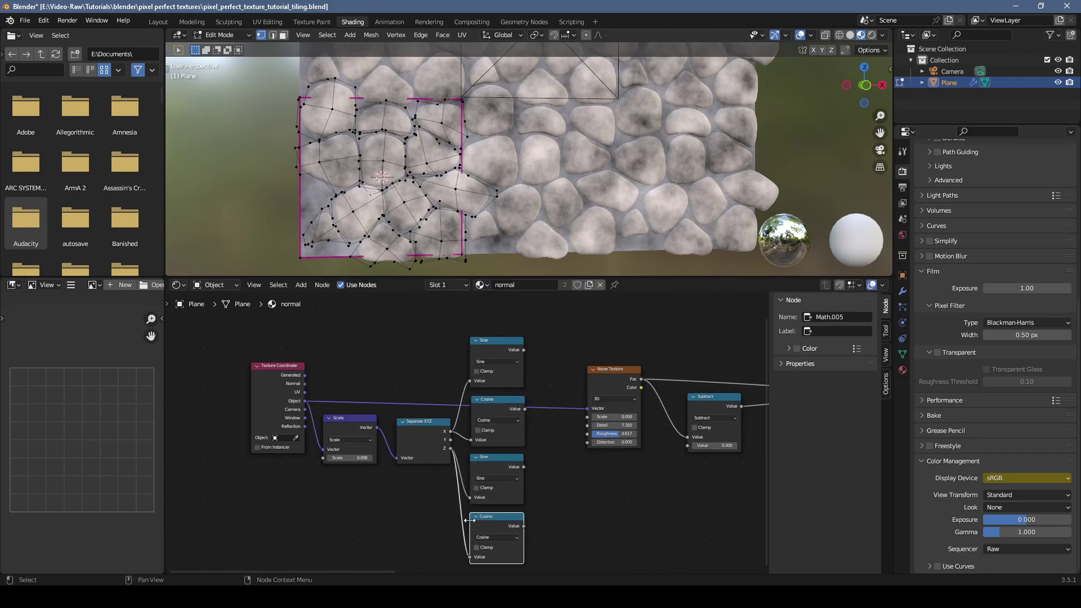
Combine the X sine, X cosine and Z sine in a Combine XYZ node, and shift the new node chain left.
left_click_drag(524, 350, 542, 357)
type("combin")
key("Return")
left_click(525, 415)
left_click_drag(525, 409, 538, 383)
left_click_drag(524, 466, 539, 392)
left_click_drag(552, 336, 231, 564)
key("g")
left_click(184, 561)
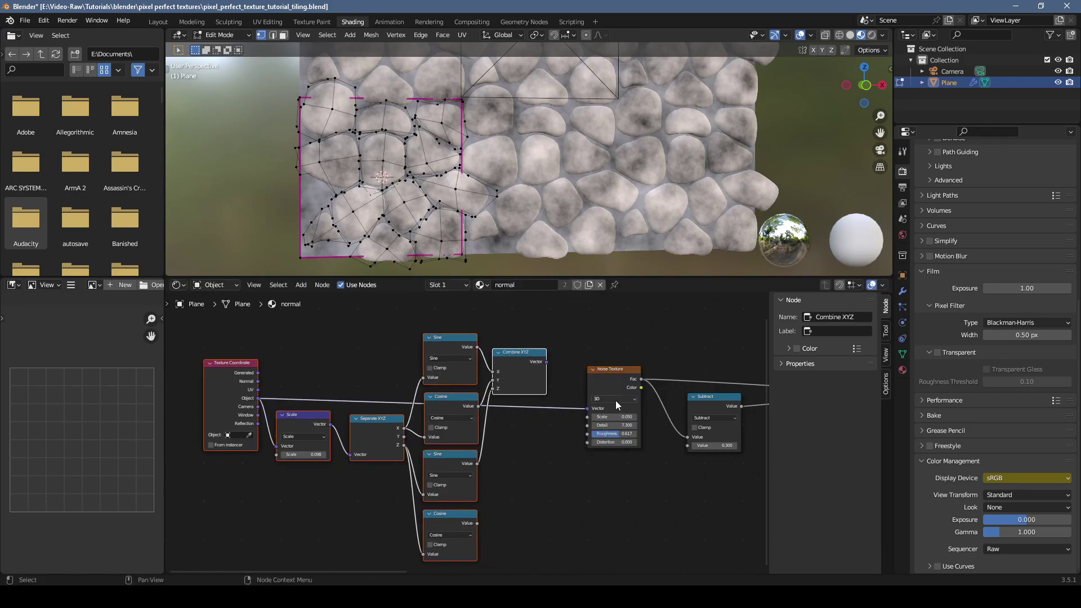
Switch the Noise Texture to 4D, connecting Combine XYZ to its Vector and the Z cosine to its W.
left_click(606, 431)
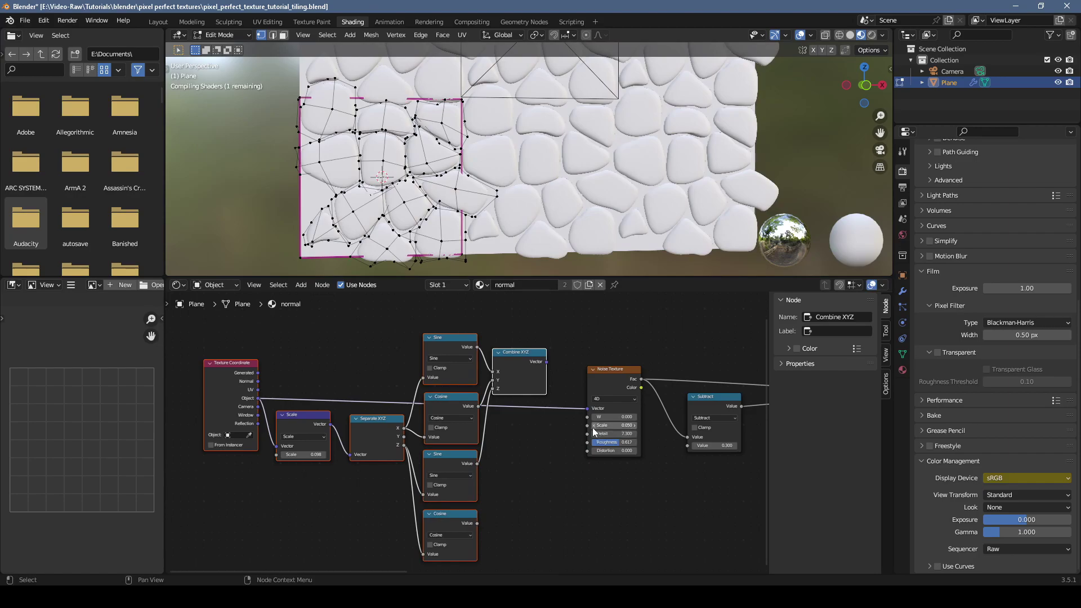
left_click_drag(546, 361, 587, 408)
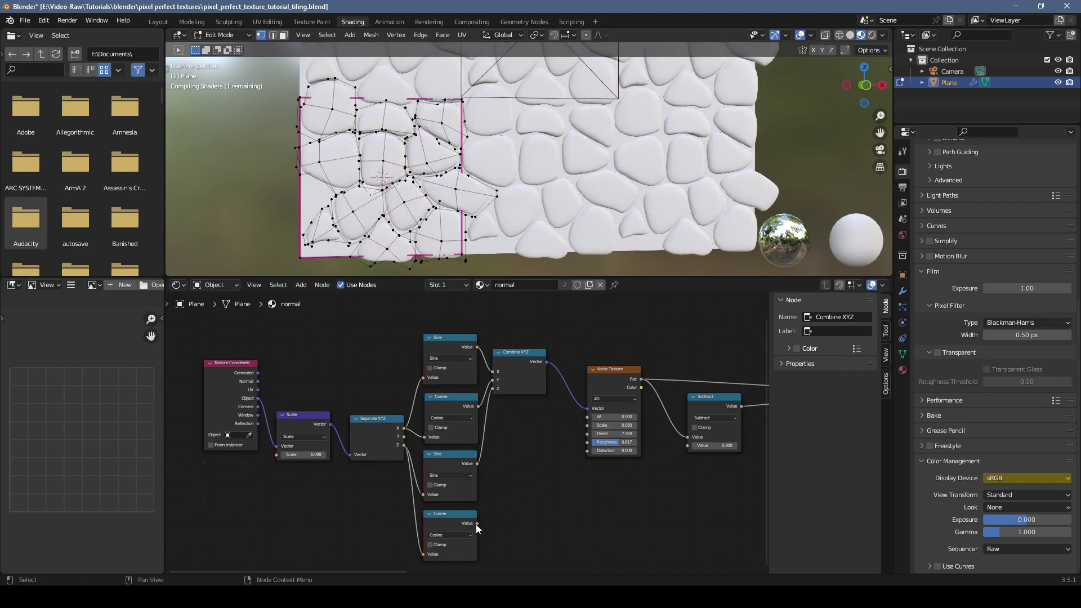
left_click_drag(477, 522, 587, 417)
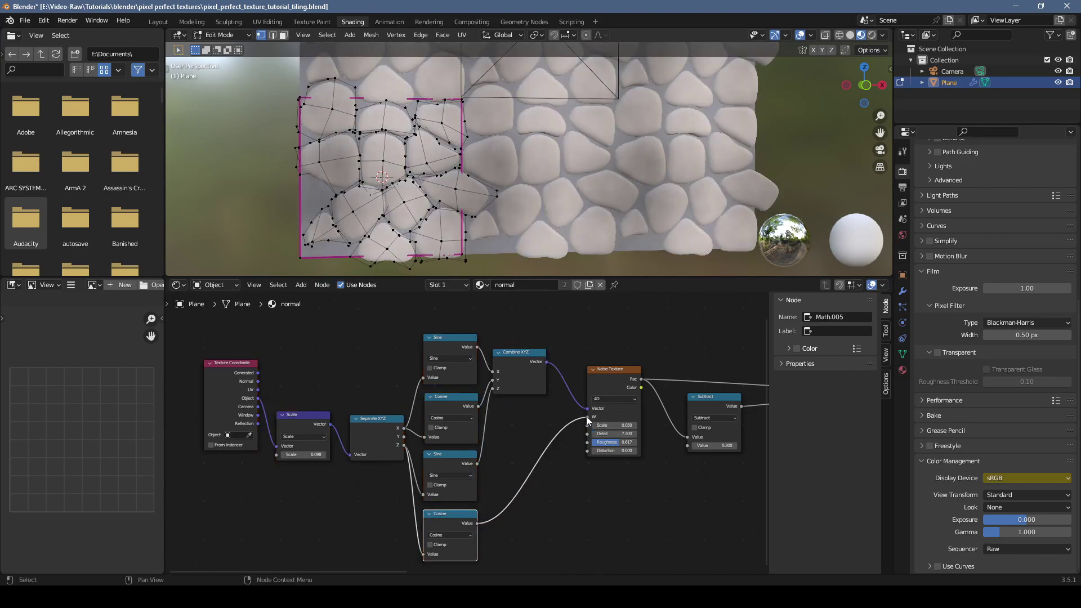
Render the stone tile and raise the Noise Texture's scale to about 0.23.
key("F12")
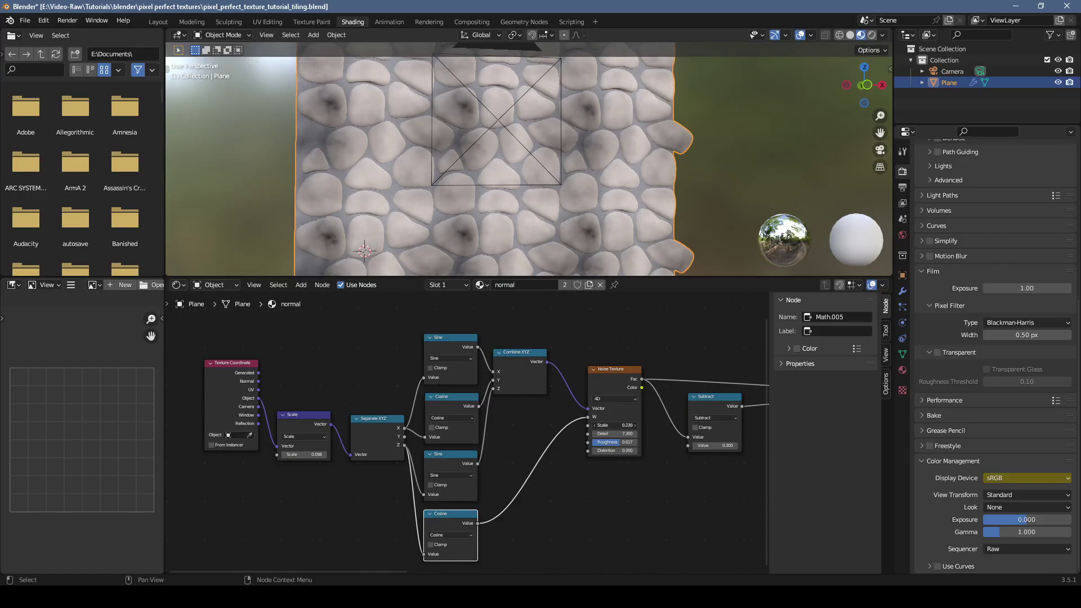
left_click_drag(622, 425, 622, 425)
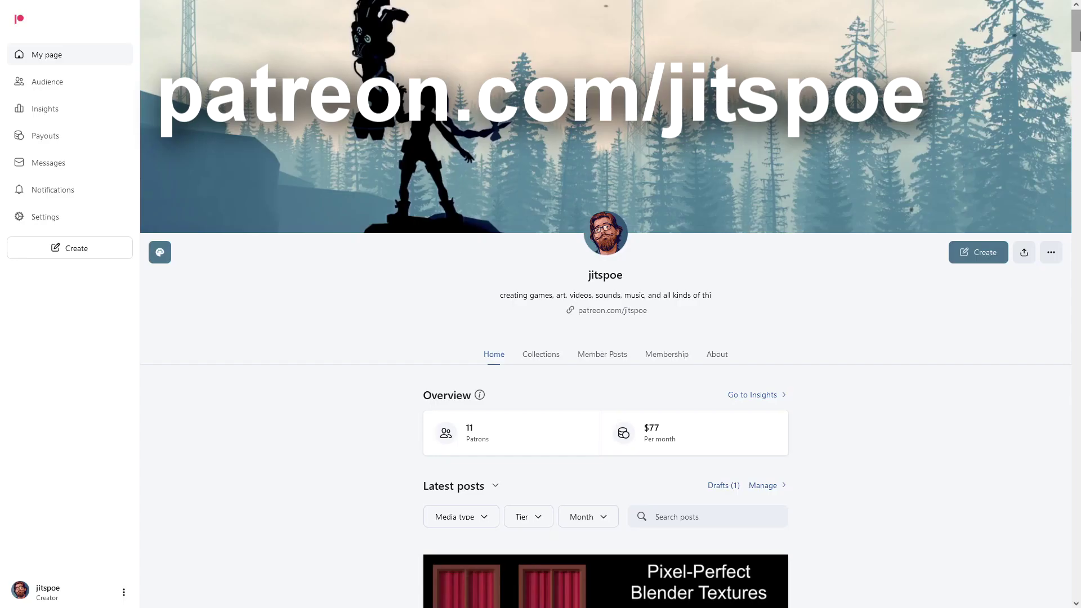
Switch to the Patreon page in the browser and view the post with the pixel-perfect texture tutorial's Blender files.
scroll(605, 304, "down", 5)
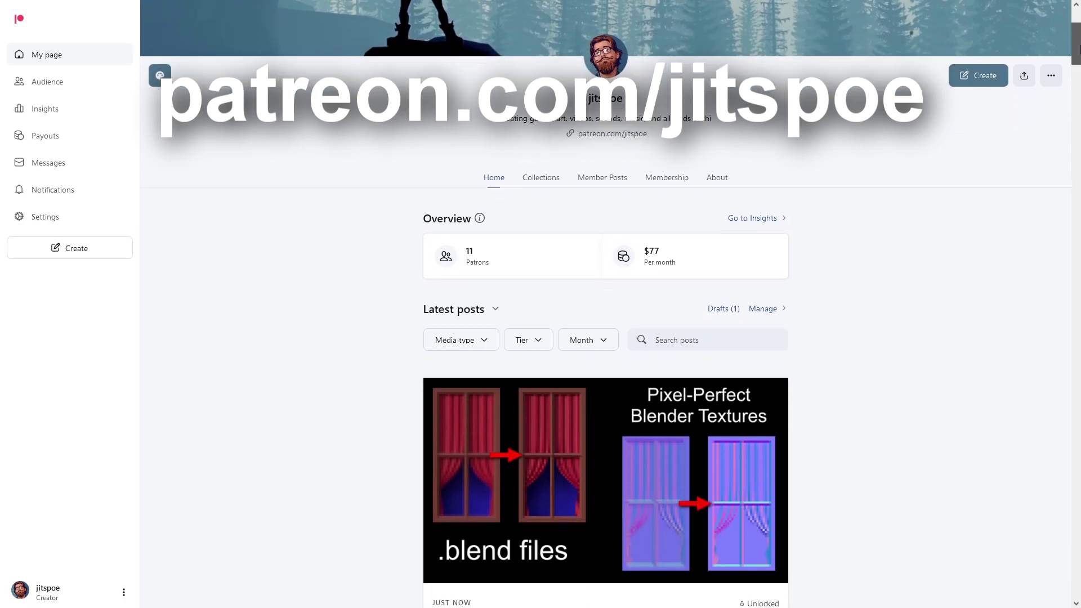
scroll(605, 304, "down", 5)
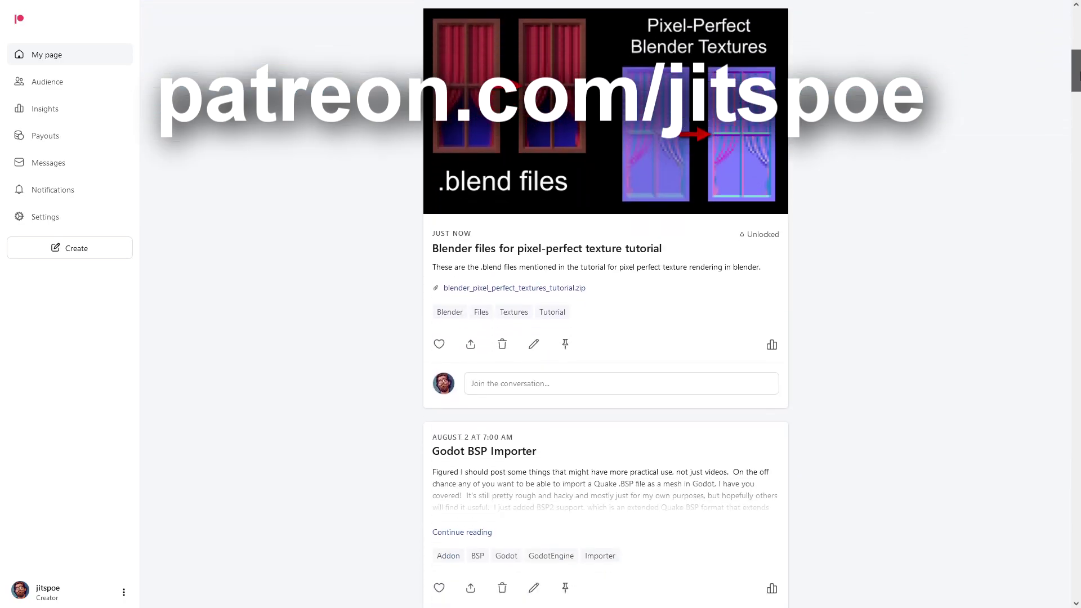